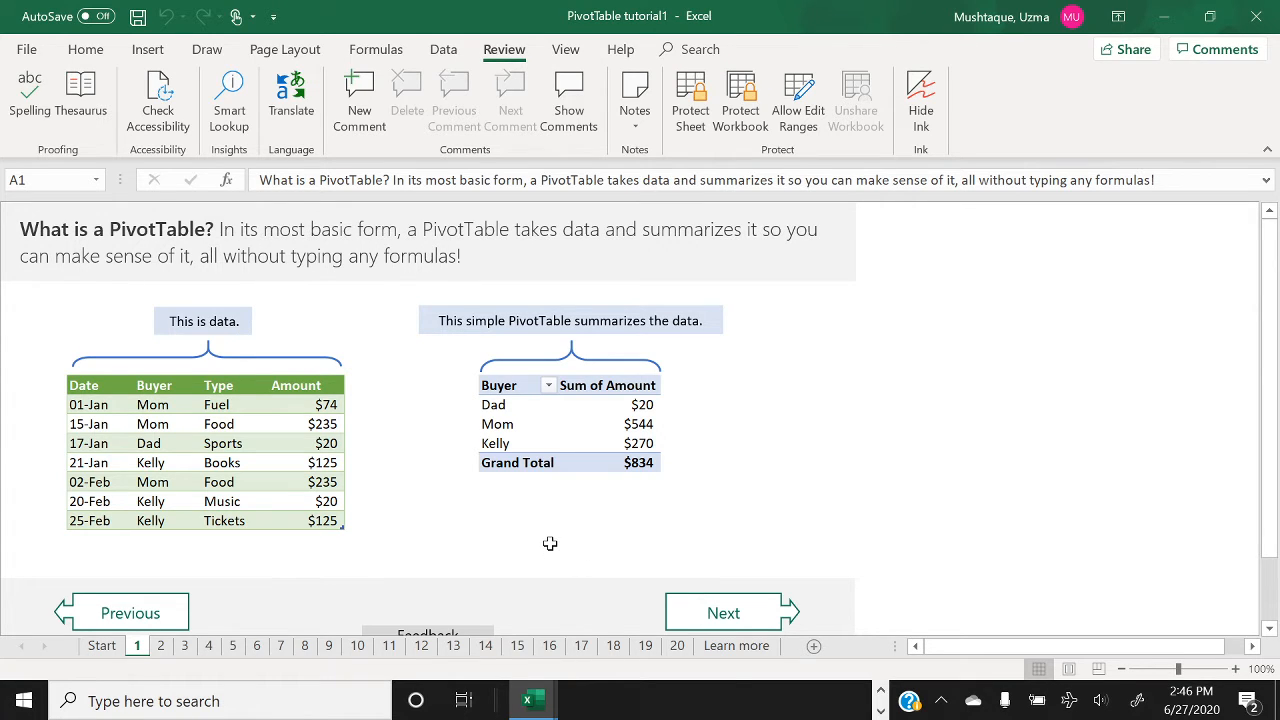
Copy the whole expense data table, from the Date header through the last Amount row, on sheet 1.
left_click(84, 390)
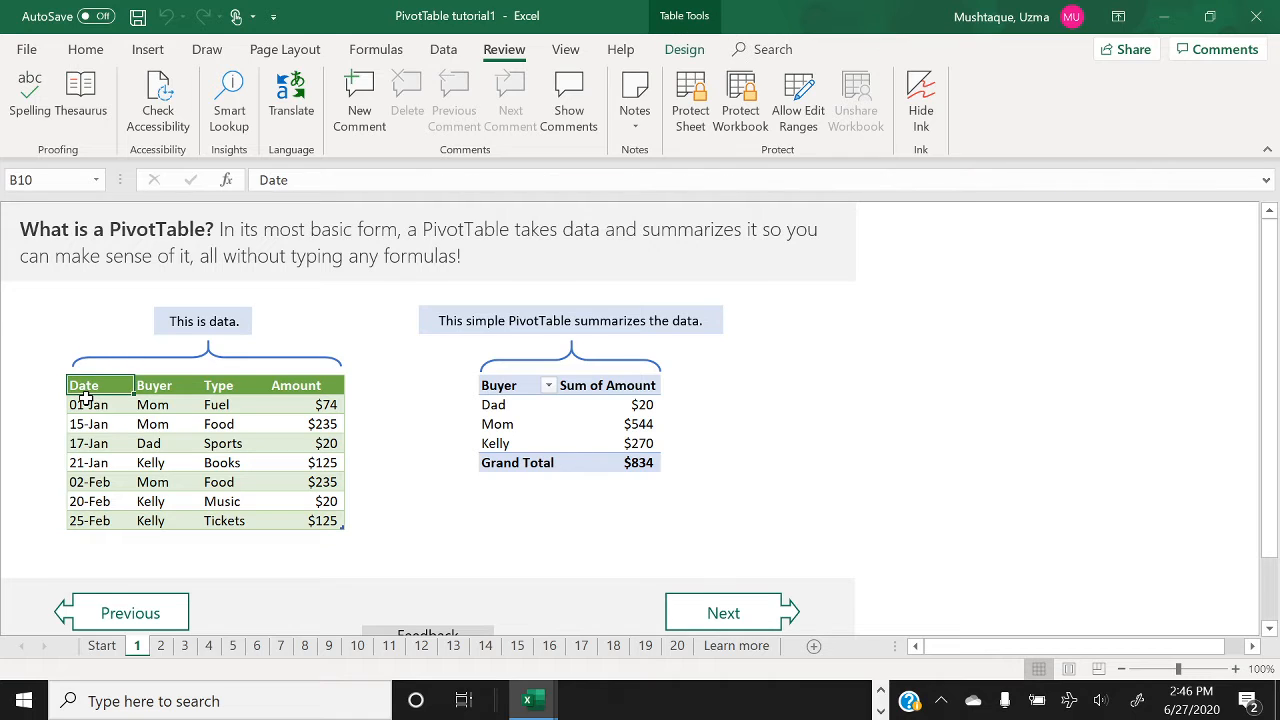
key("shift+Down")
key("shift+Down")
key("shift+Down")
key("shift+Down")
key("shift+Down")
key("shift+Down")
key("shift+Down")
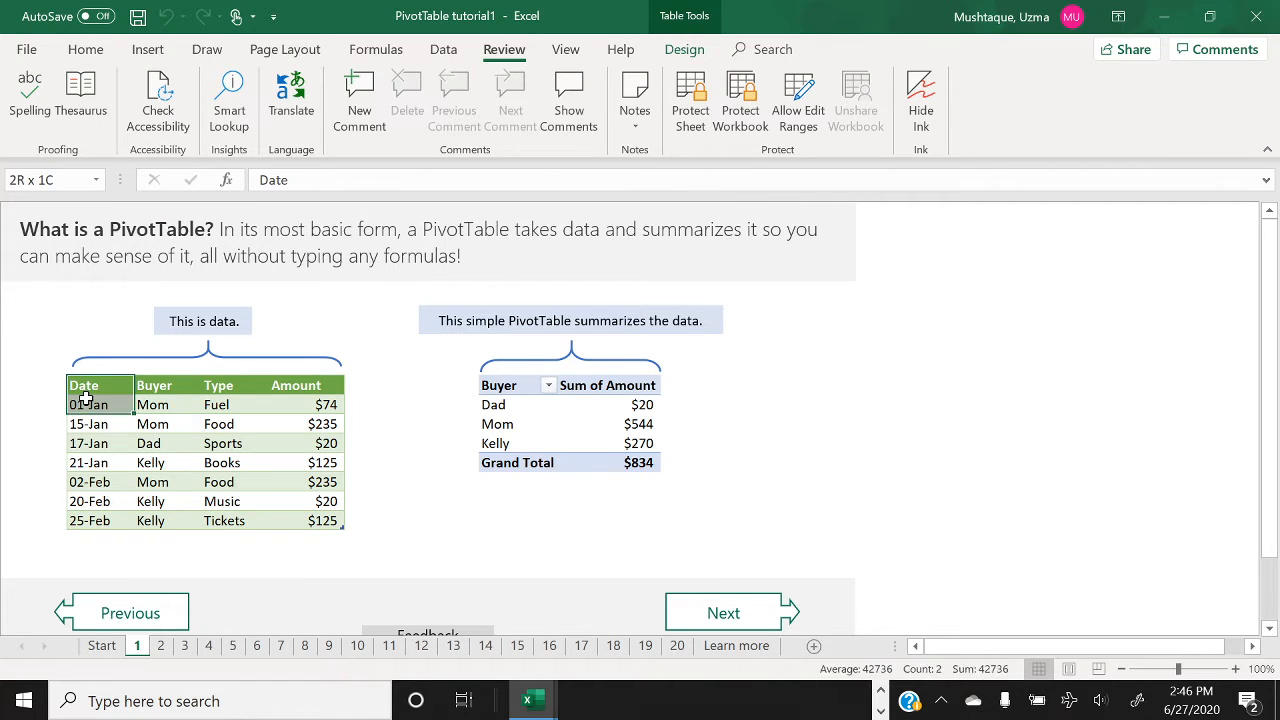
key("shift+Right")
key("shift+Right")
key("shift+Right")
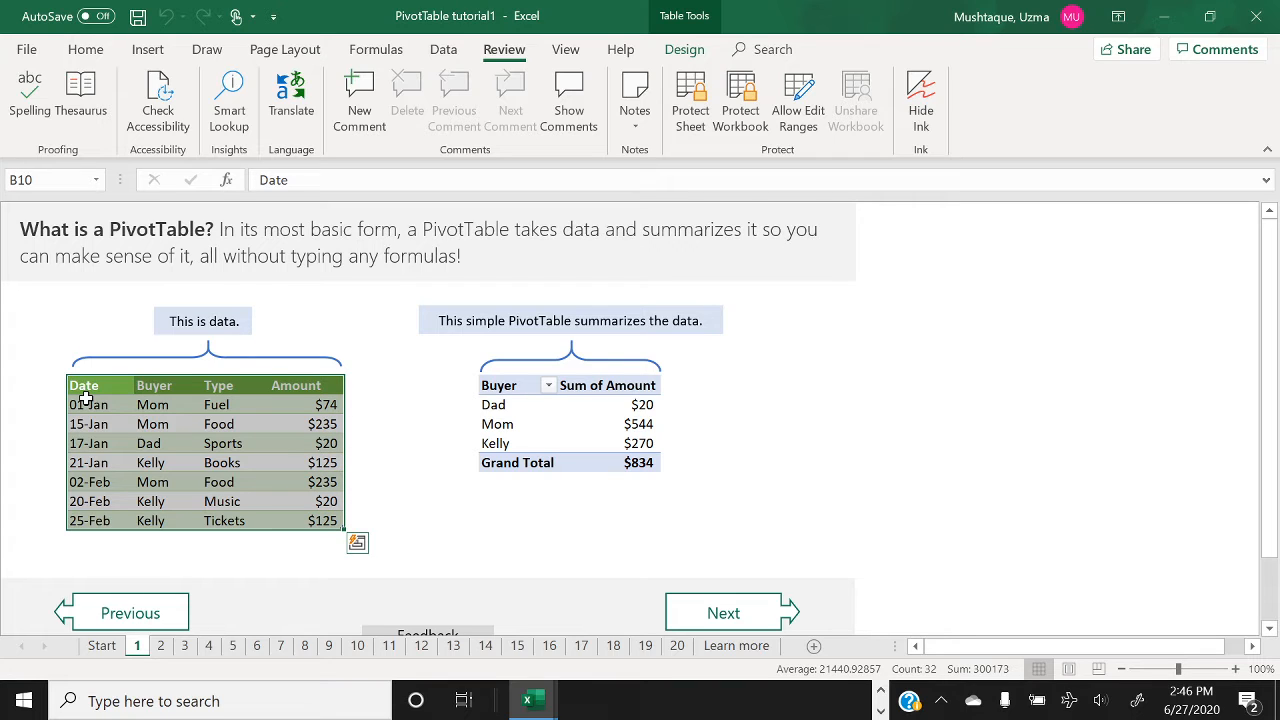
key("ctrl+c")
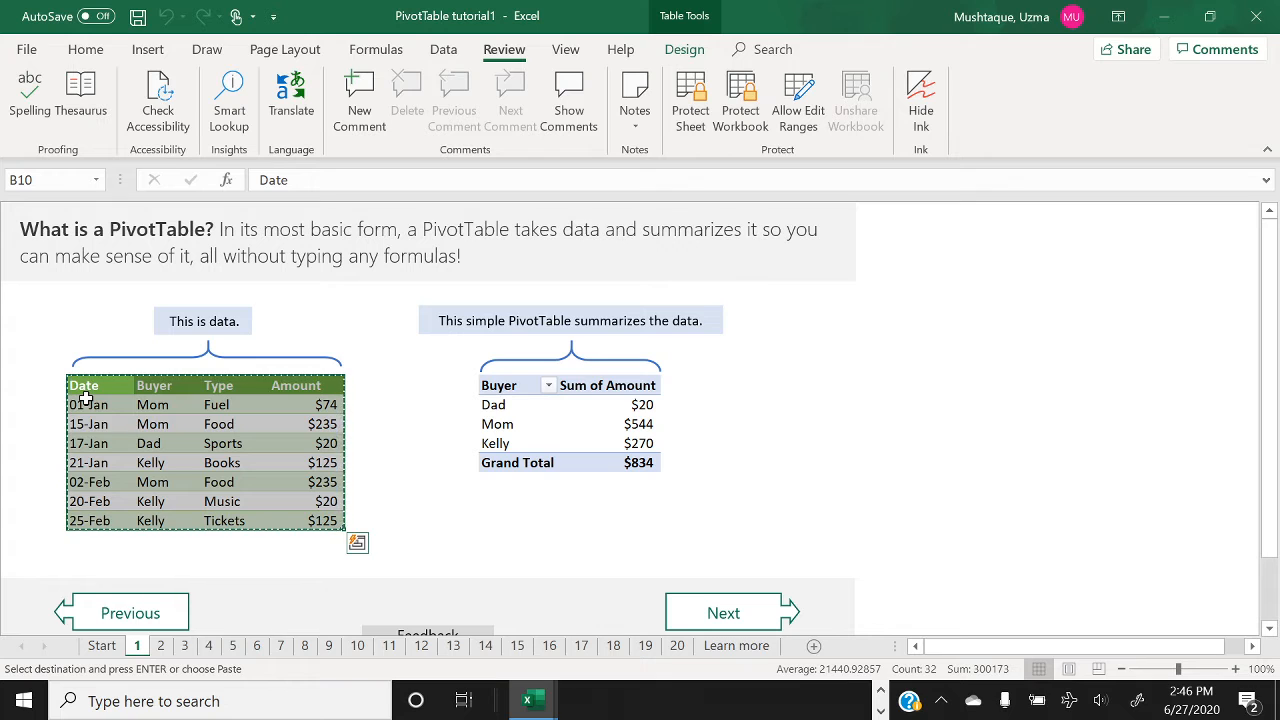
Create a new blank workbook and paste the copied expense table at cell A1.
right_click(535, 703)
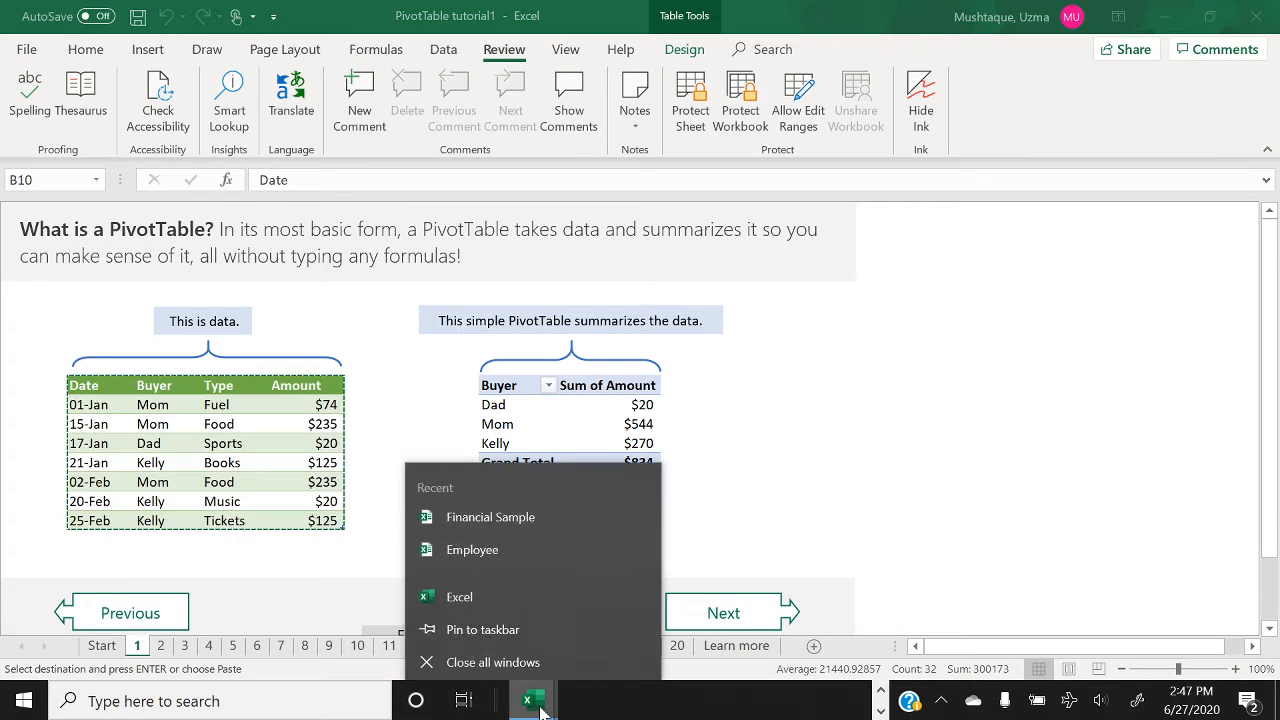
left_click(462, 593)
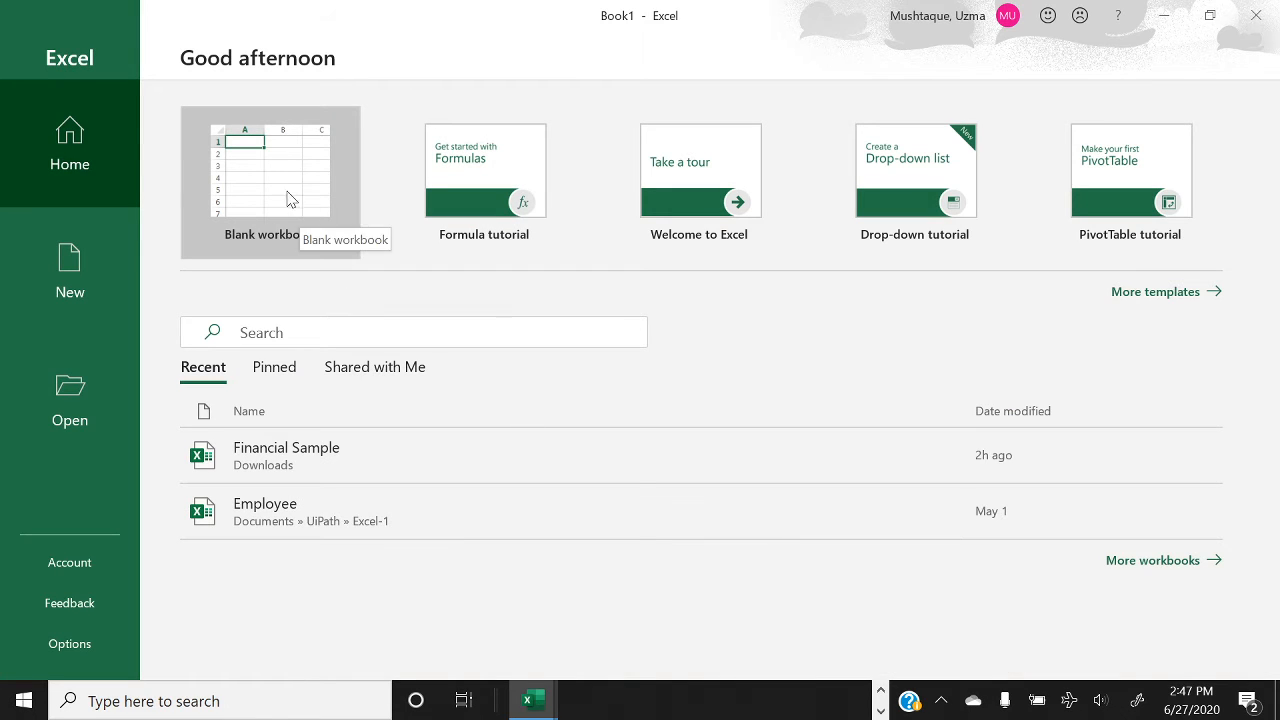
left_click(285, 195)
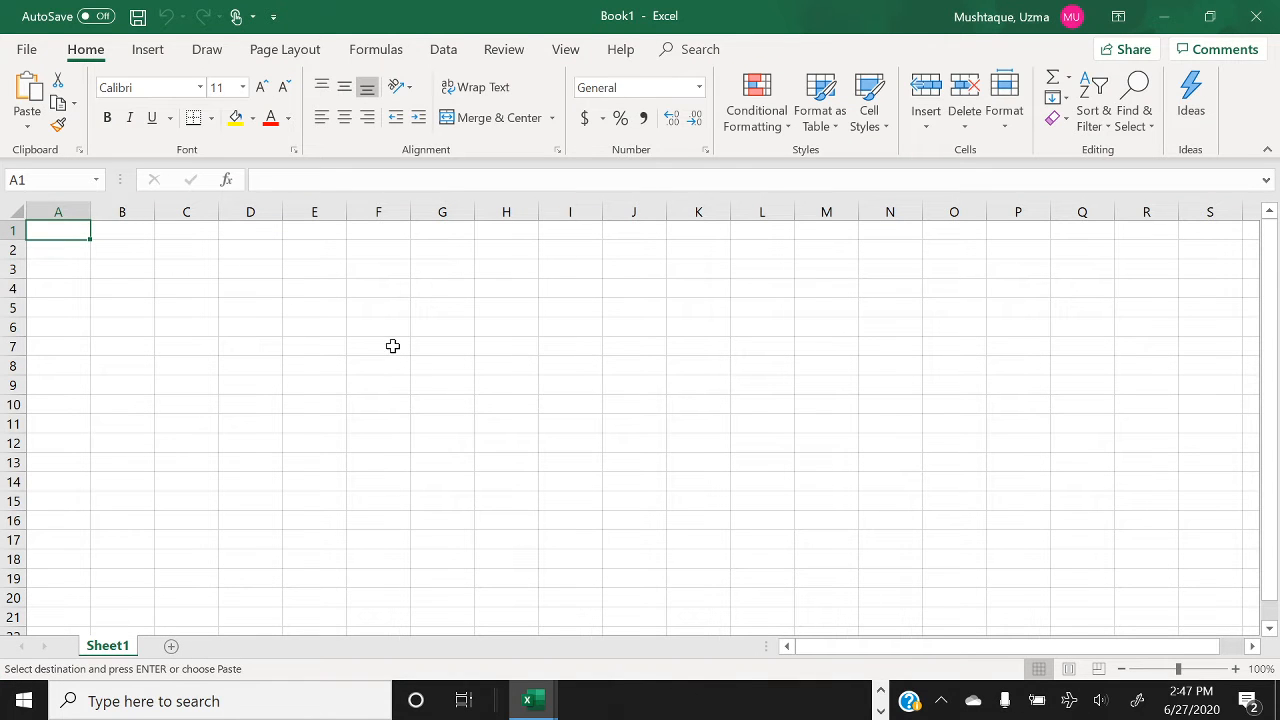
key("ctrl+v")
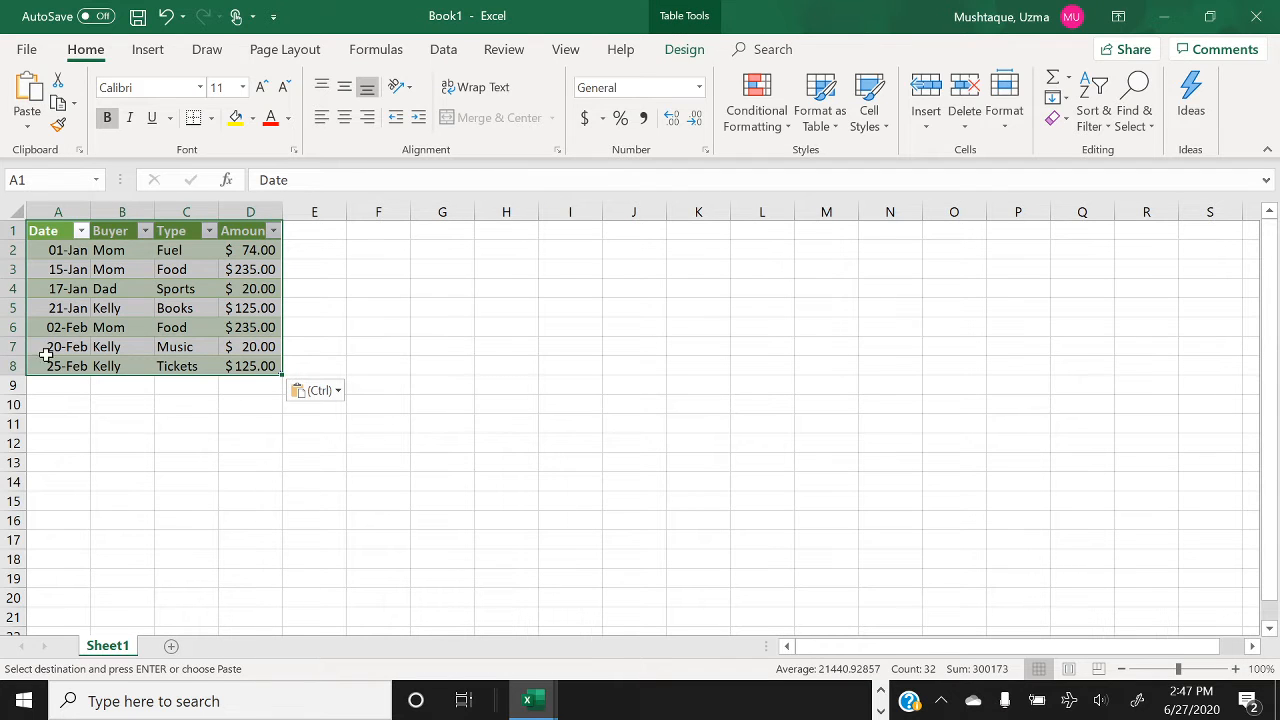
Insert a PivotTable on a new worksheet using the Expenses1 table as its source.
left_click(343, 325)
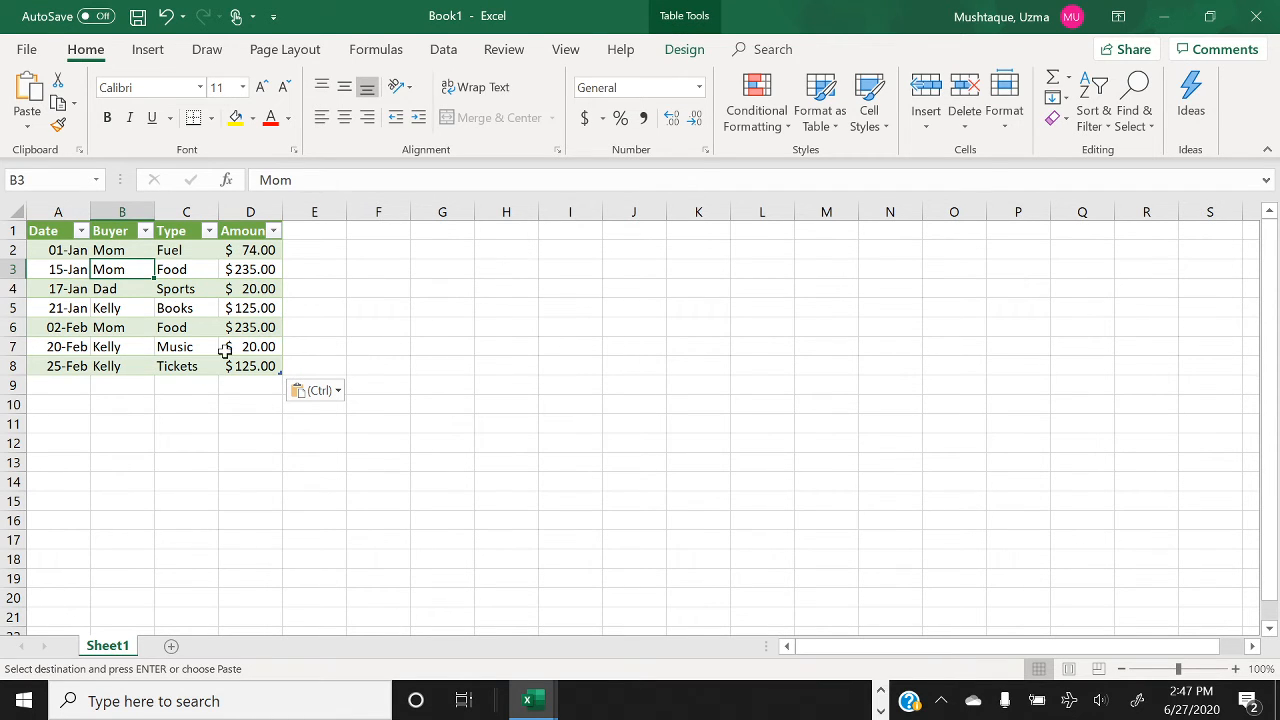
left_click(153, 55)
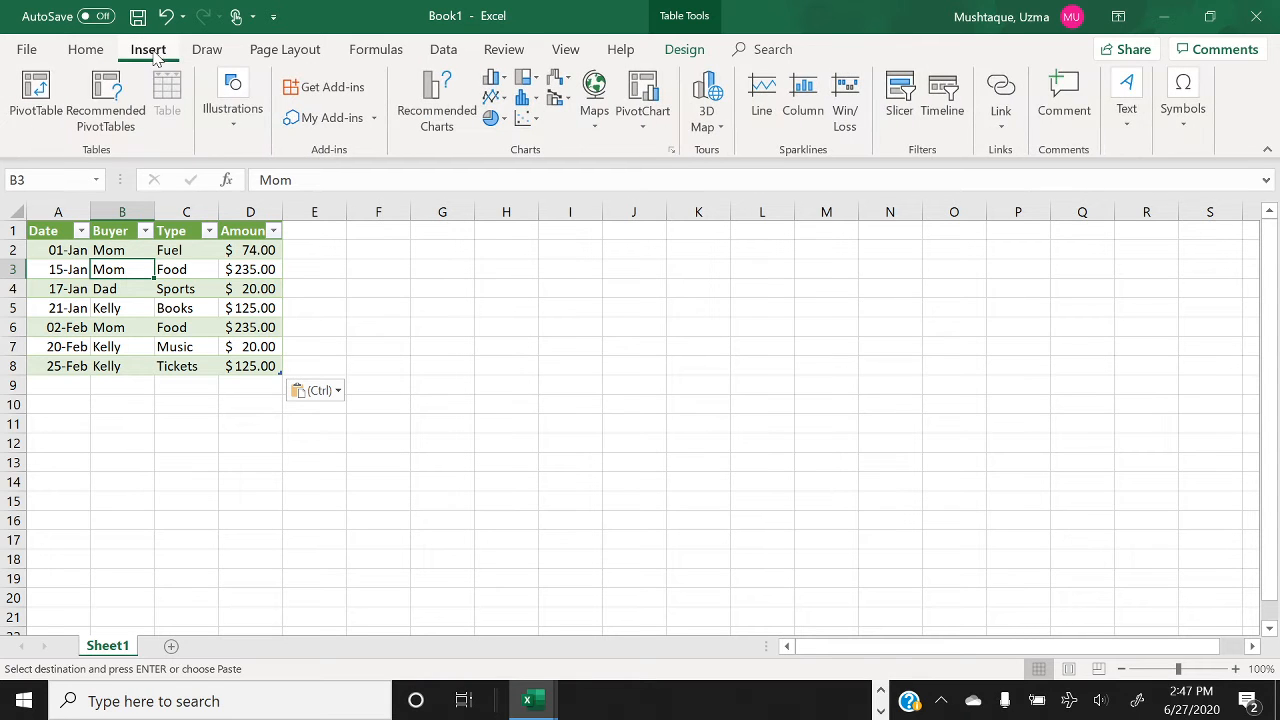
left_click(36, 98)
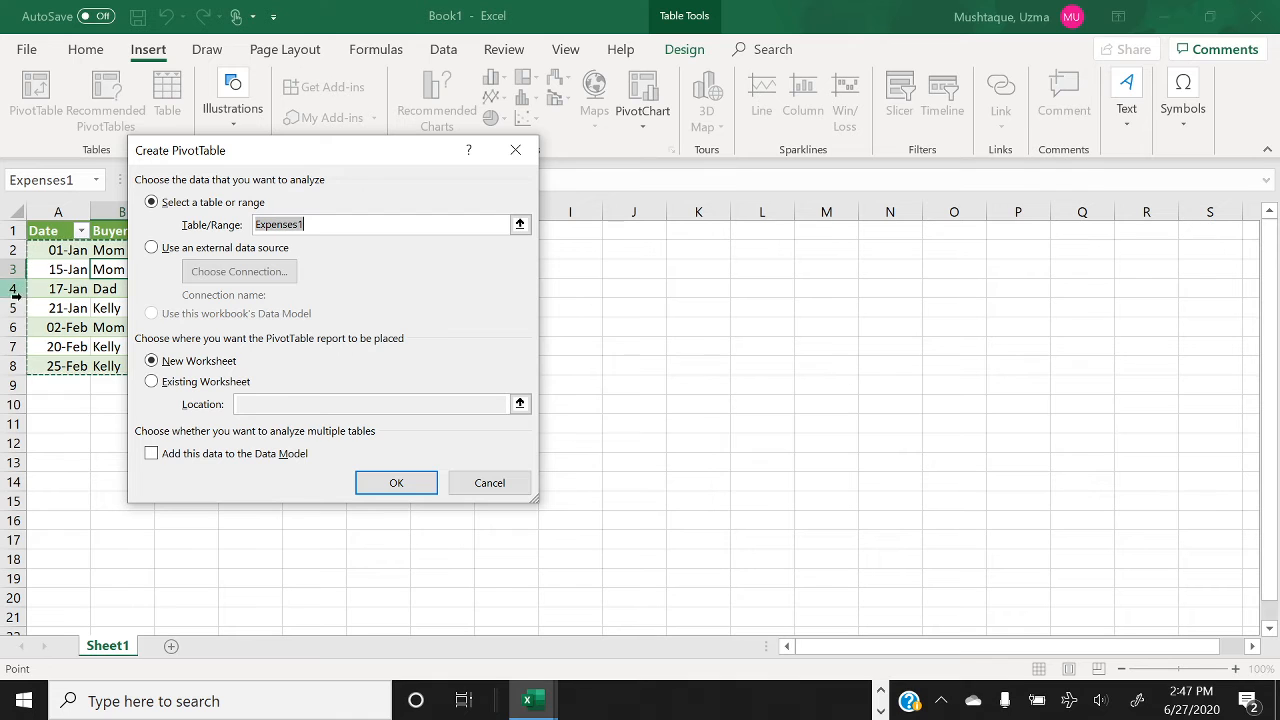
left_click_drag(291, 160, 669, 221)
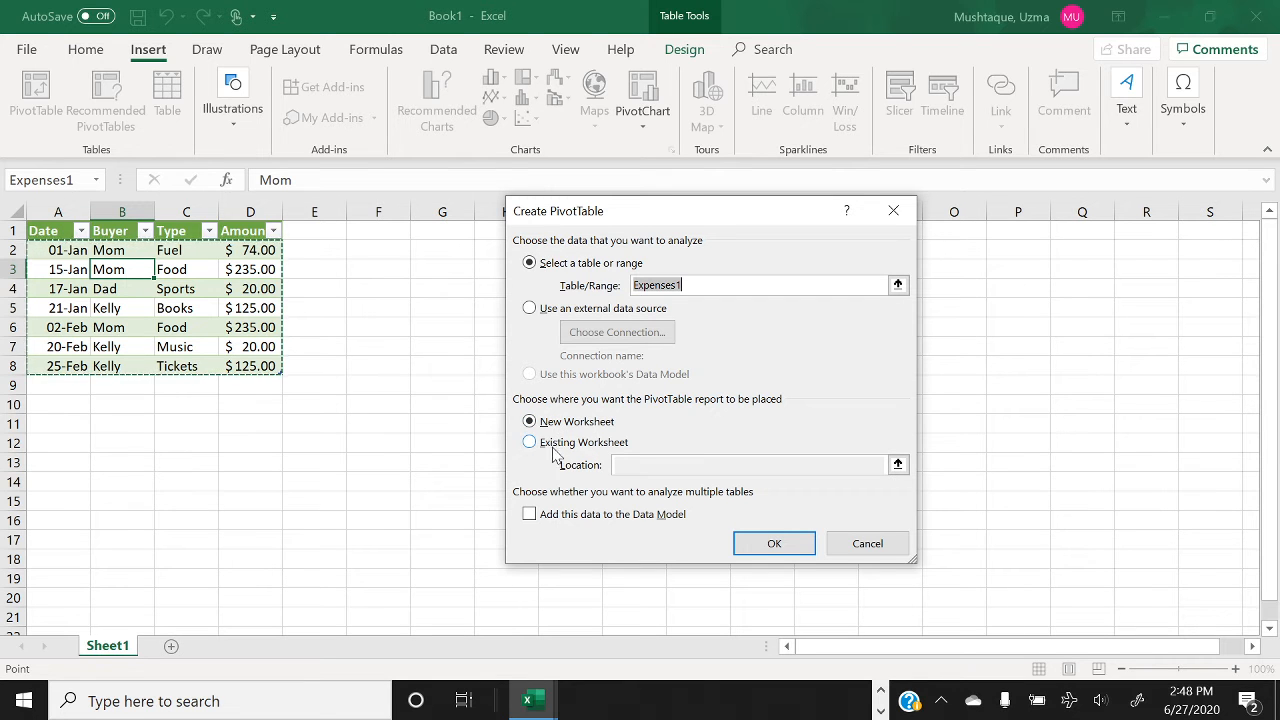
left_click(773, 545)
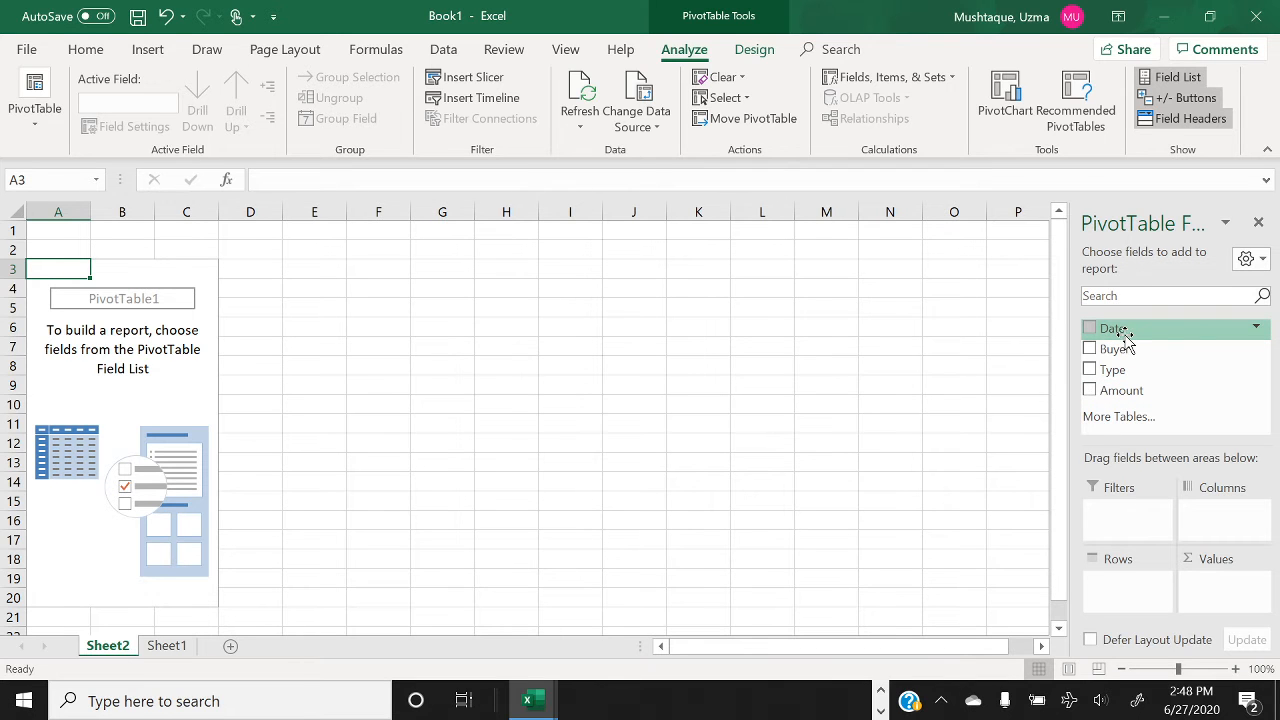
Review the source columns on Sheet1 and add the Amount field to the PivotTable's values, summarized by Sum.
left_click(163, 648)
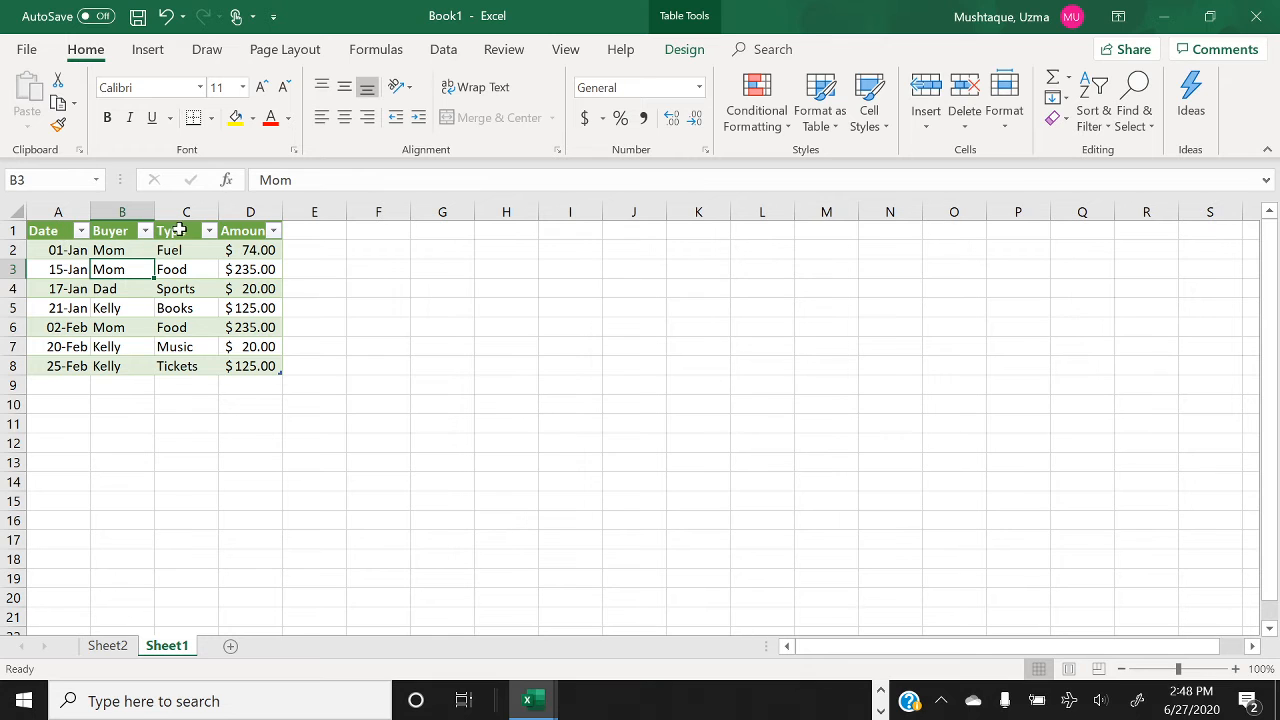
left_click(108, 646)
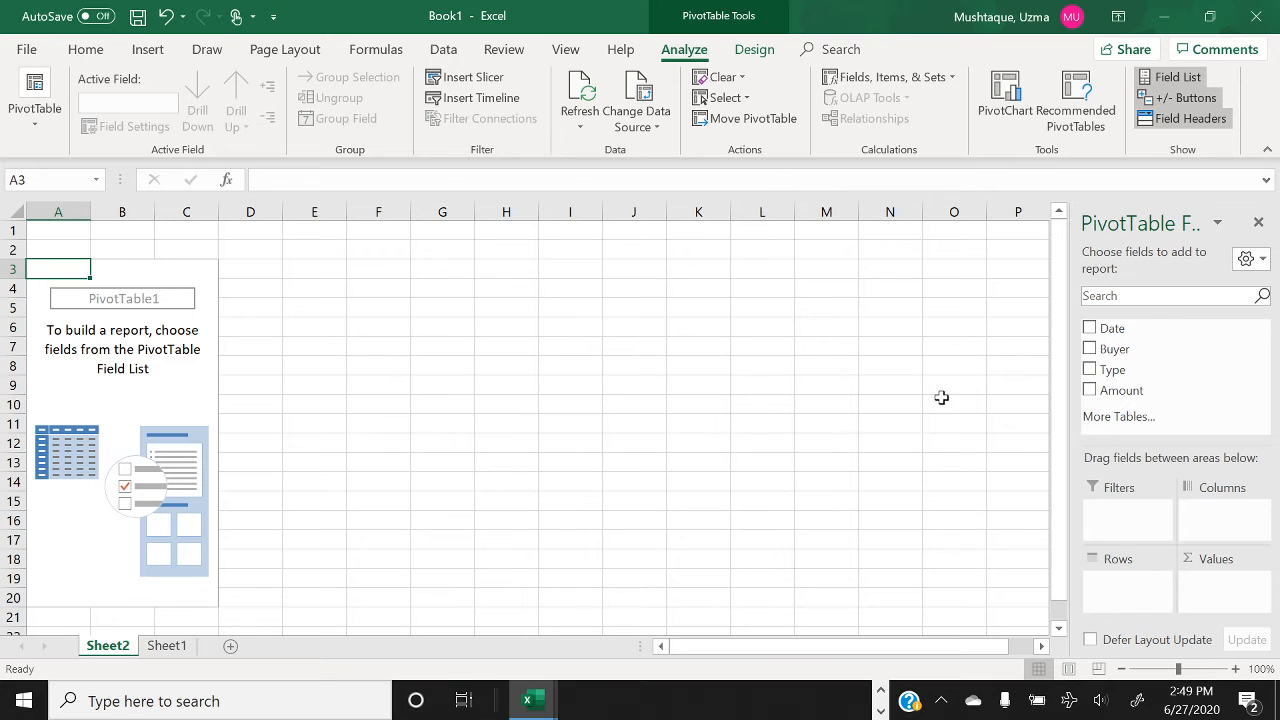
left_click(1090, 391)
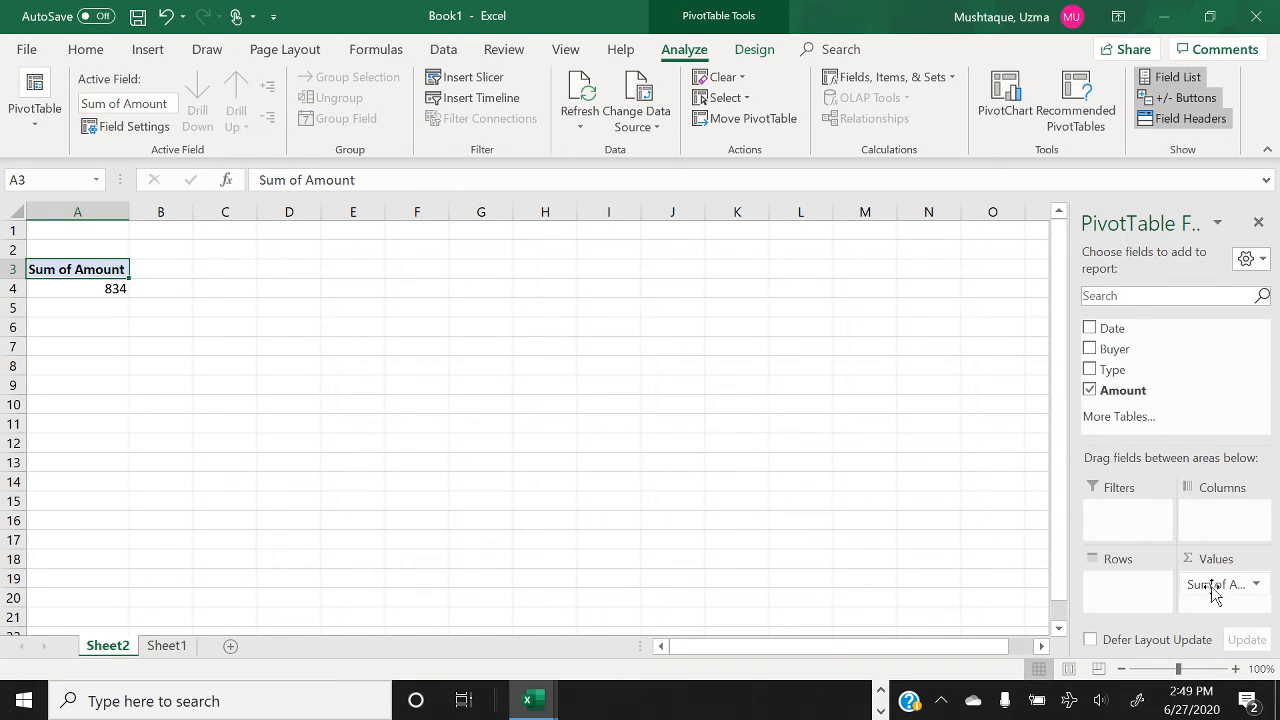
left_click(1256, 585)
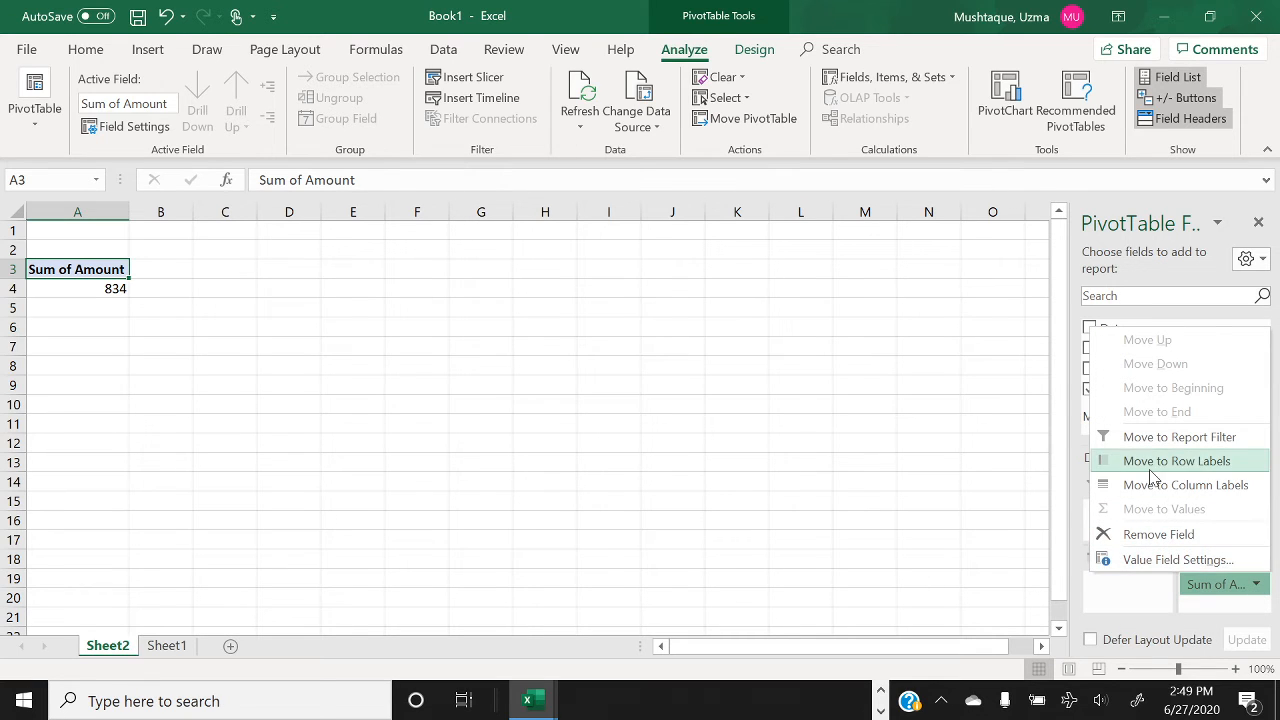
left_click(1125, 560)
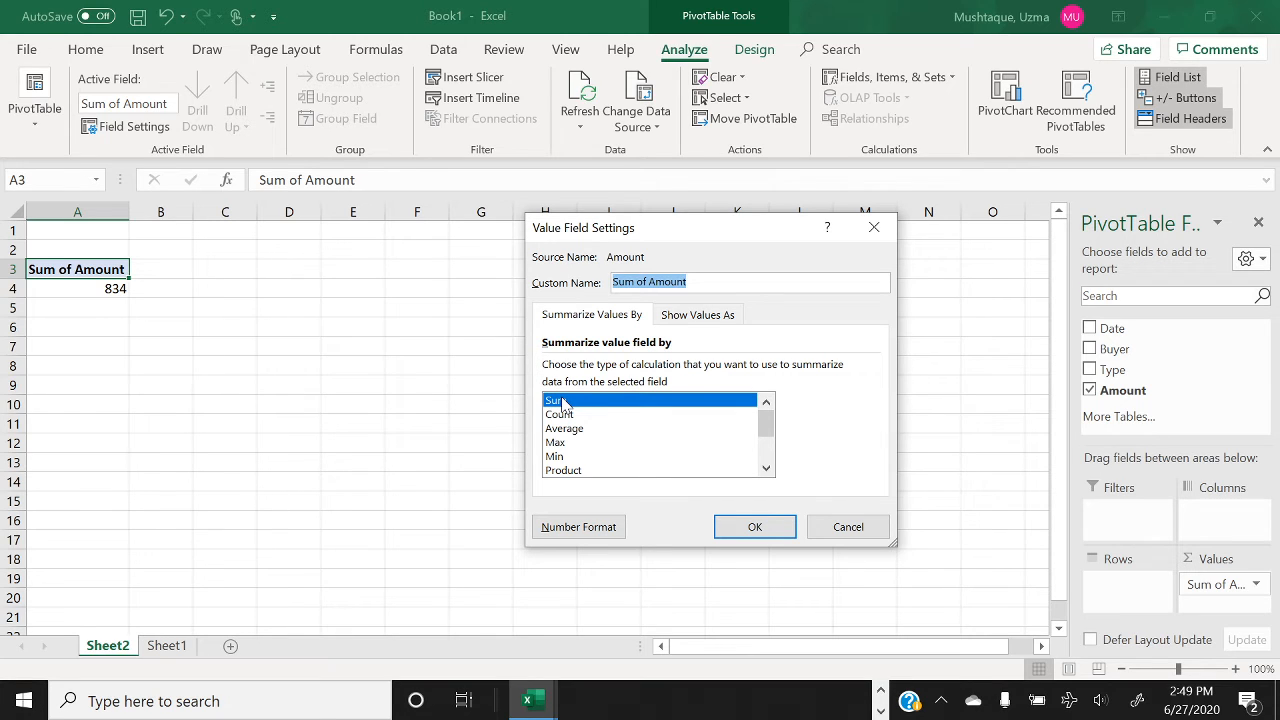
left_click(745, 527)
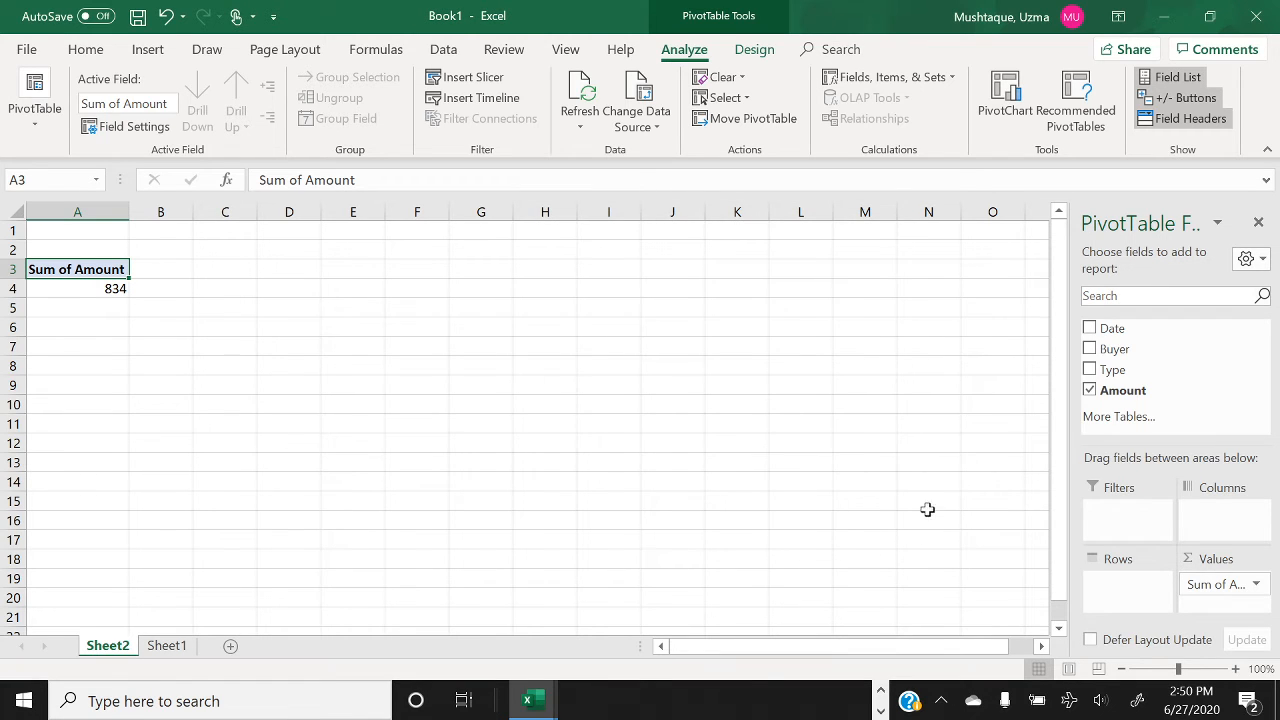
Add the Buyer field to the PivotTable's rows and check each buyer's total against the source data on Sheet1.
left_click(1090, 349)
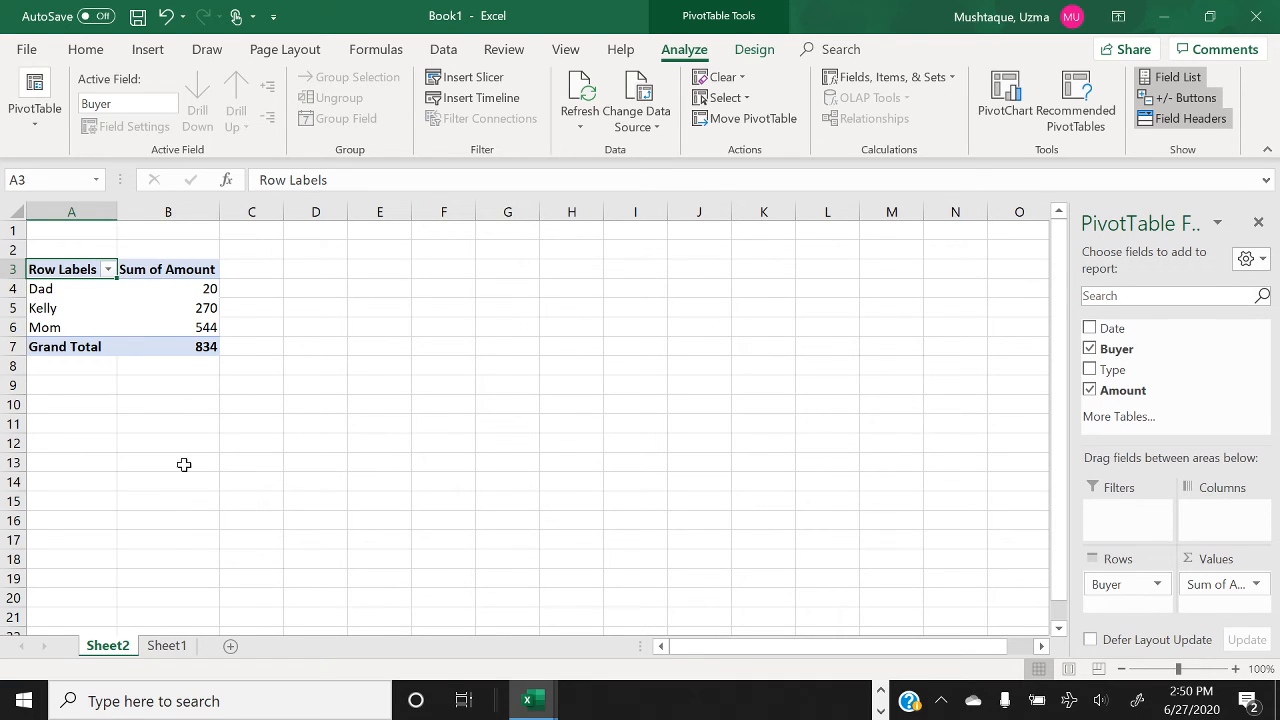
left_click(167, 645)
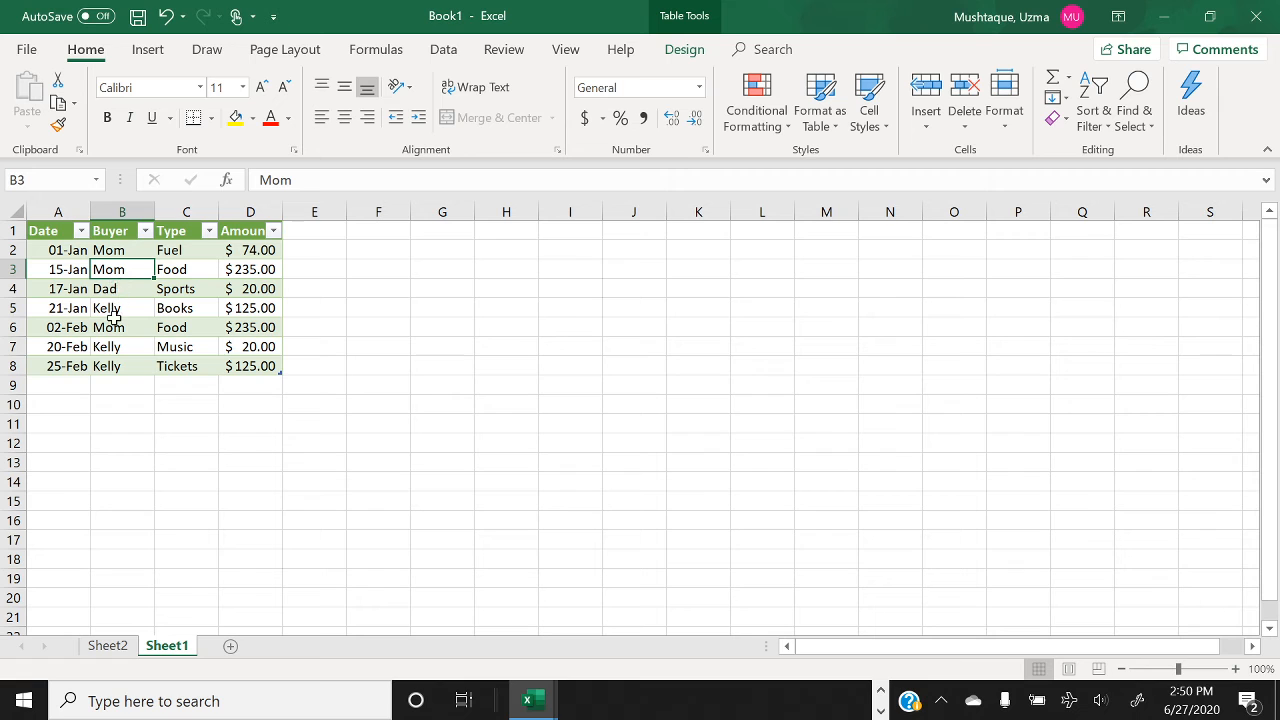
left_click(108, 645)
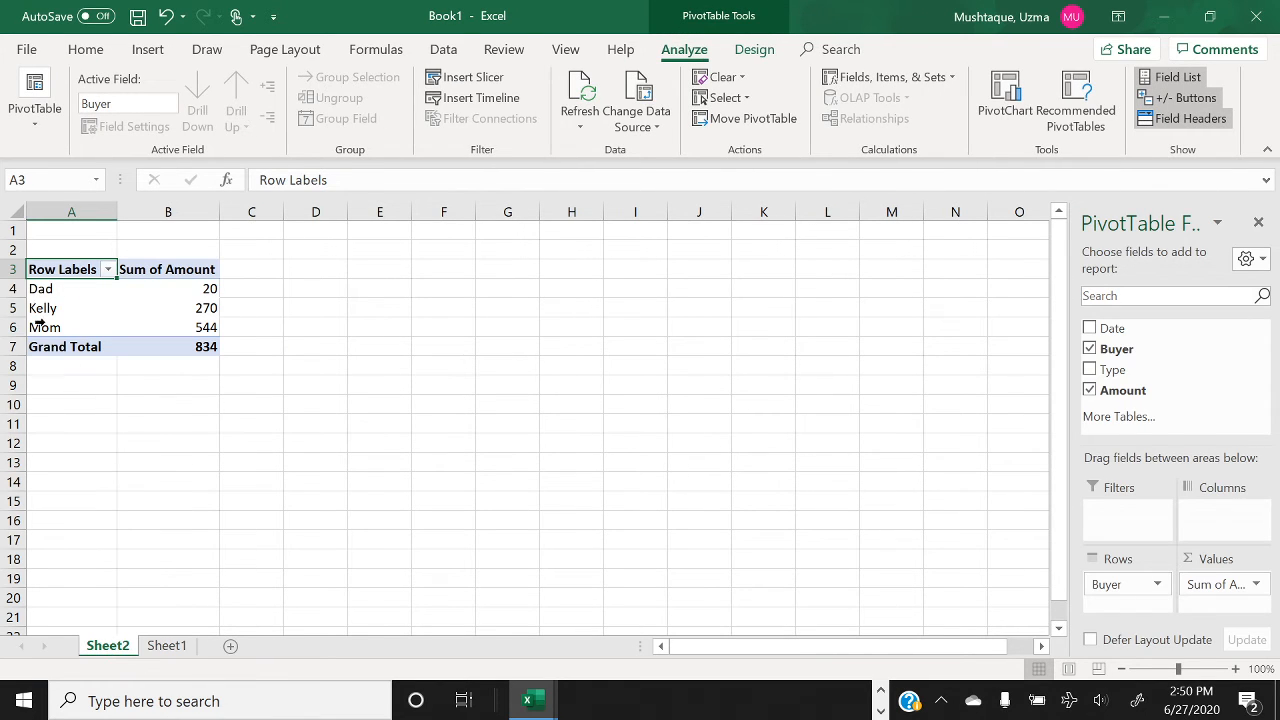
left_click(170, 288)
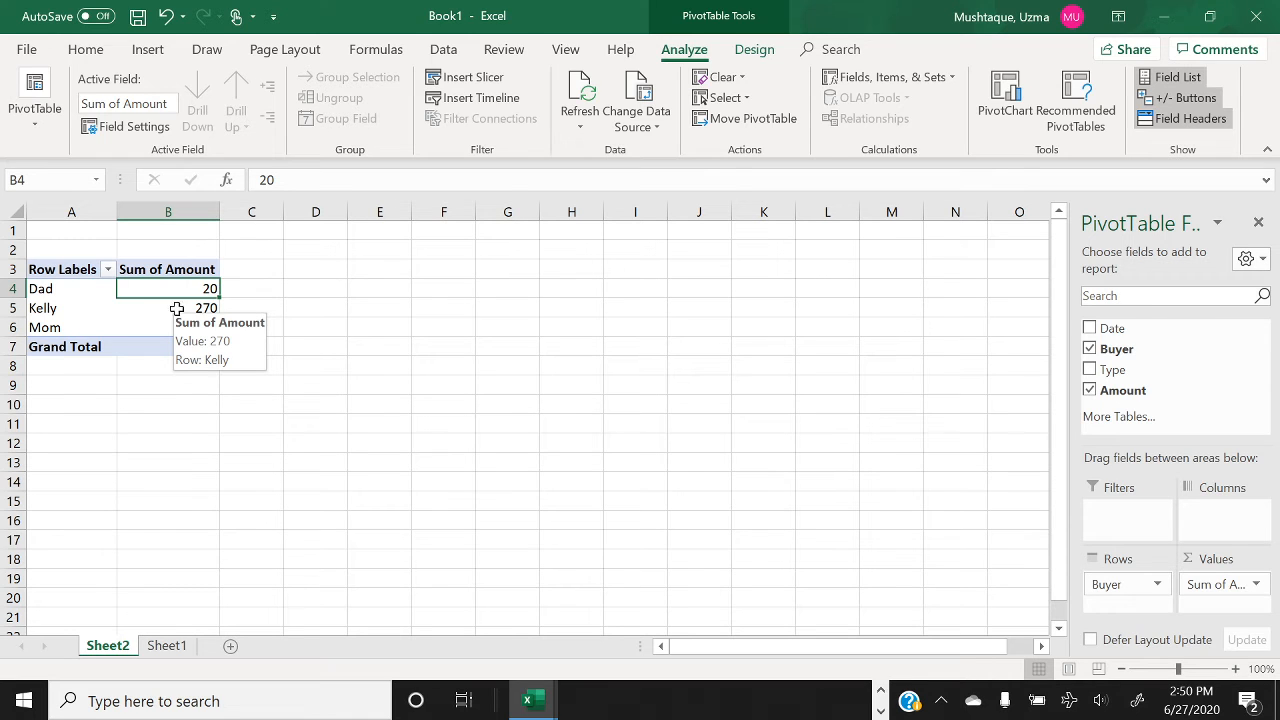
left_click(145, 313)
left_click(171, 327)
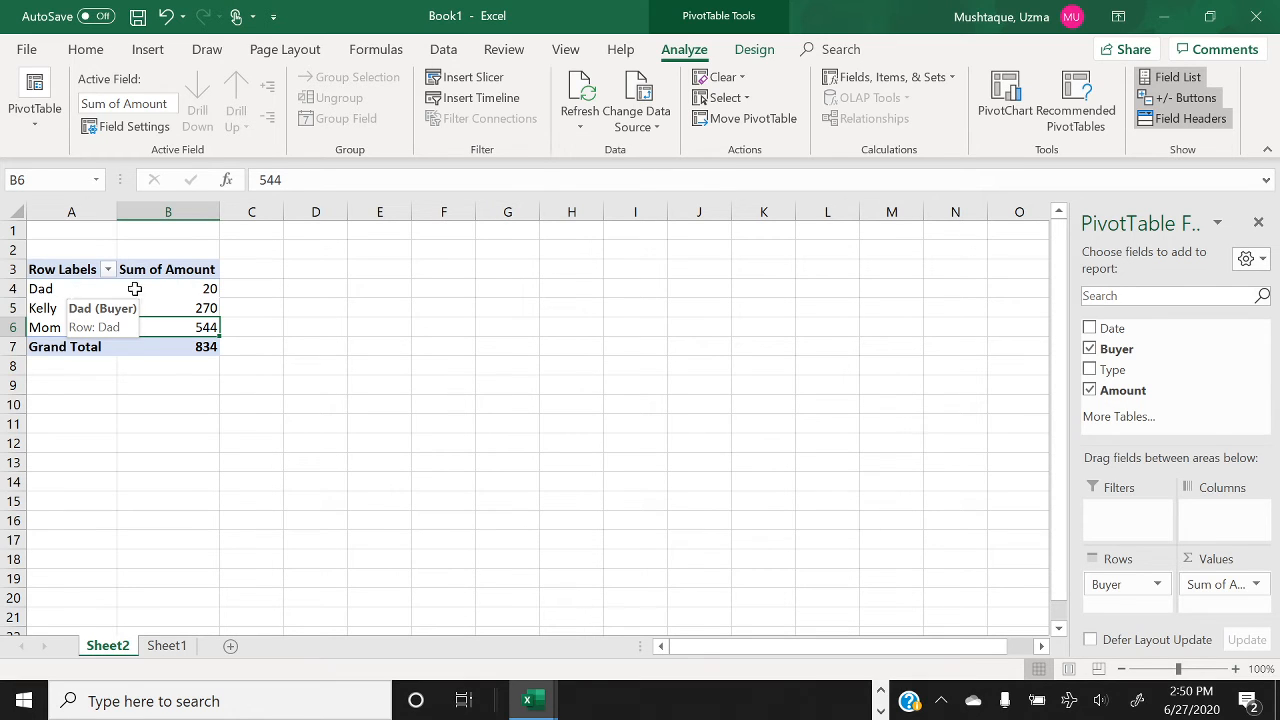
Add the Type field to the PivotTable and place it in the Columns area.
left_click(1090, 371)
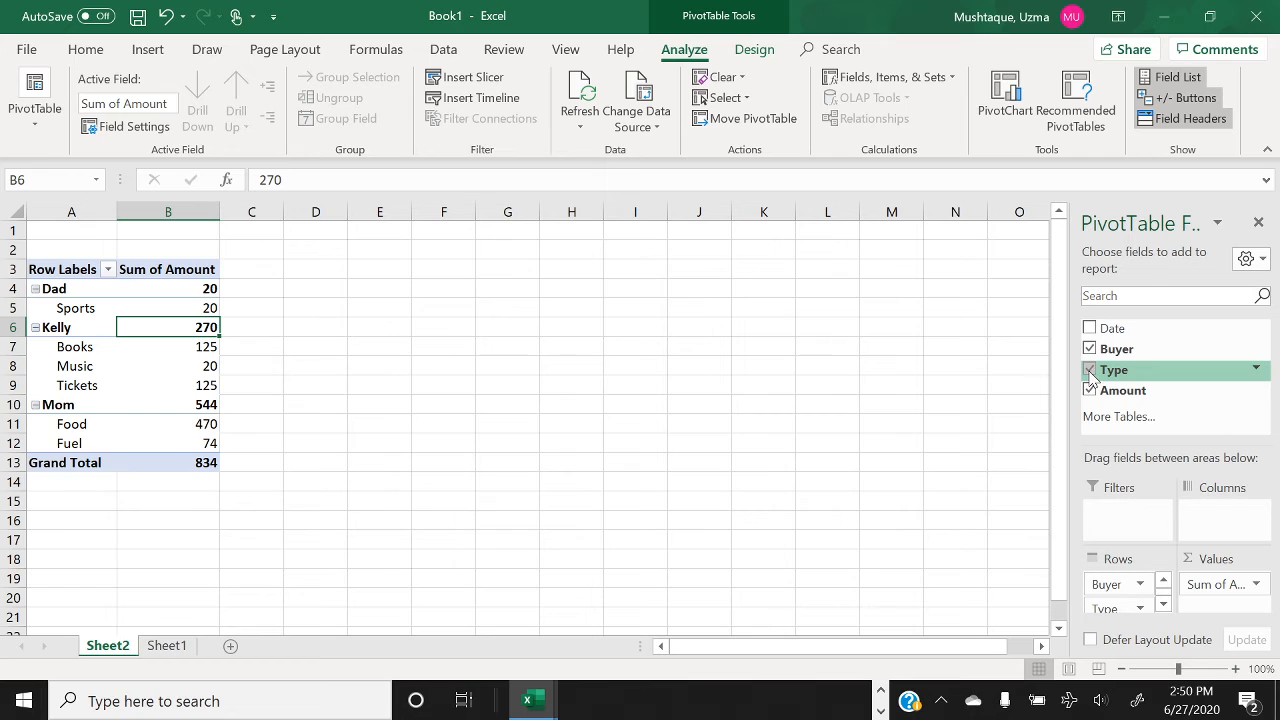
left_click_drag(1108, 608, 1200, 512)
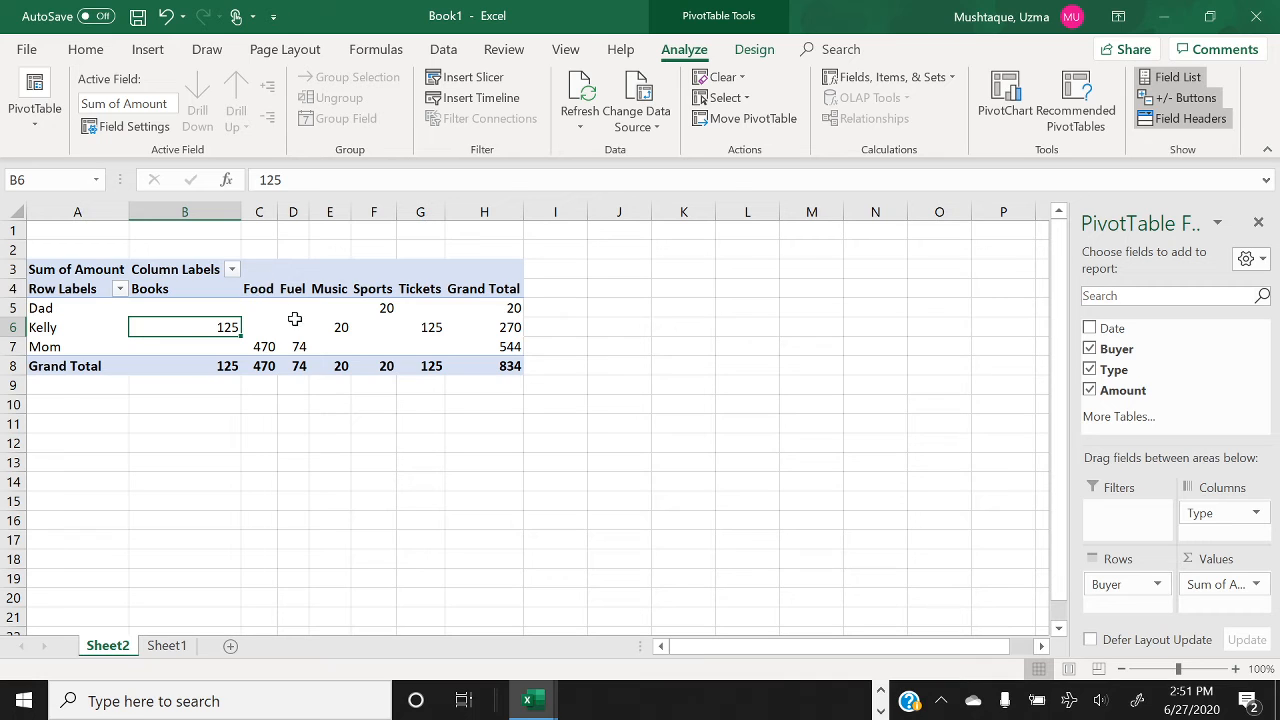
Examine the PivotTable's expense type headings, the amounts per buyer and type, and the Grand Total column.
left_click(163, 289)
left_click(259, 290)
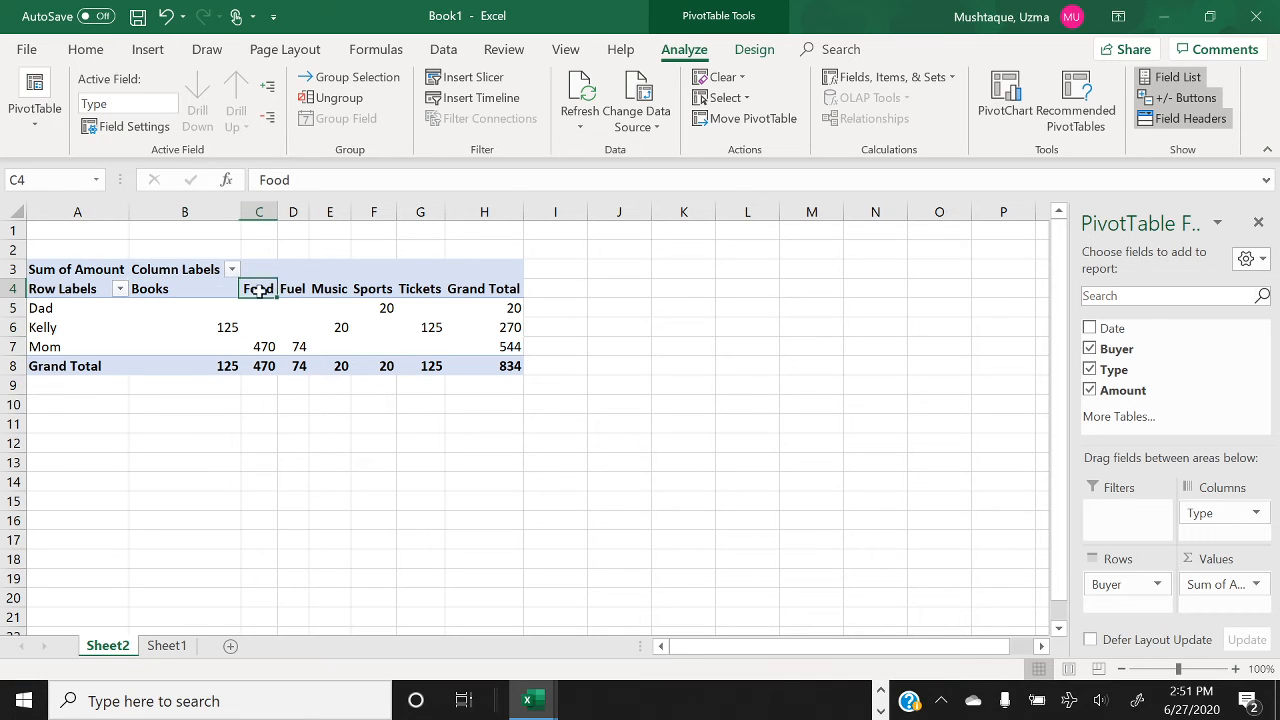
left_click(300, 289)
left_click(334, 289)
left_click(375, 289)
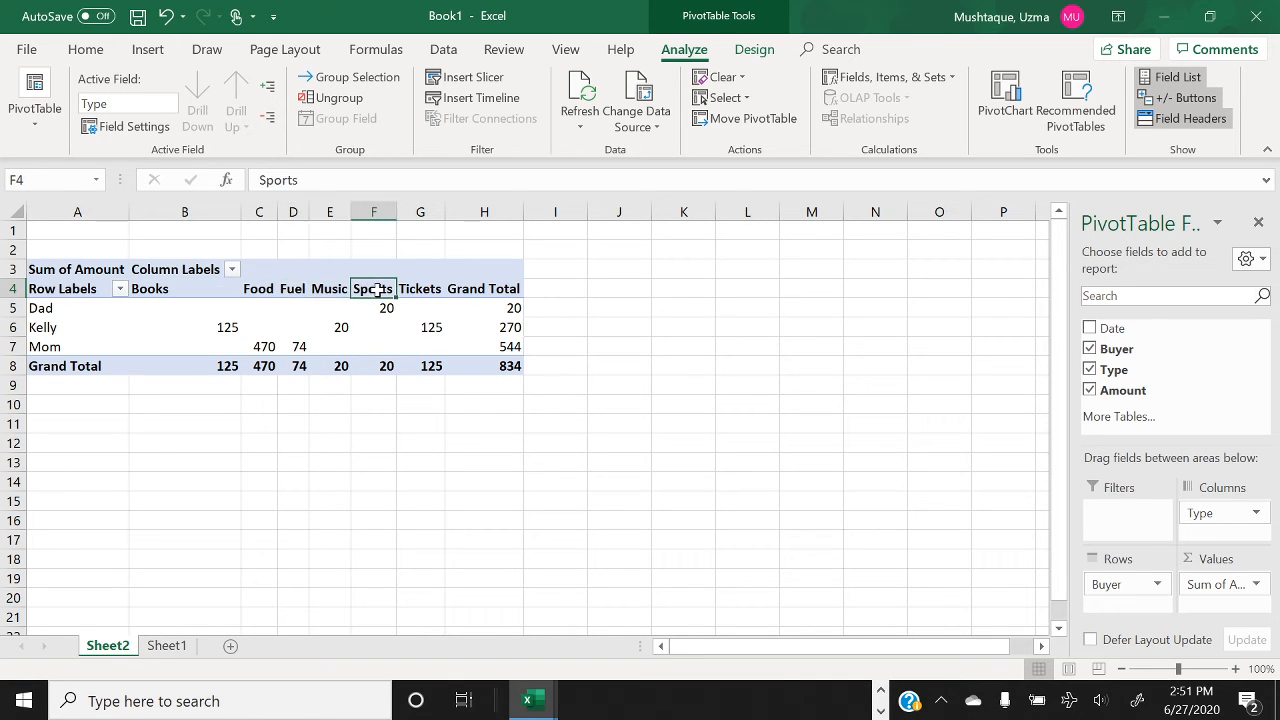
left_click(422, 290)
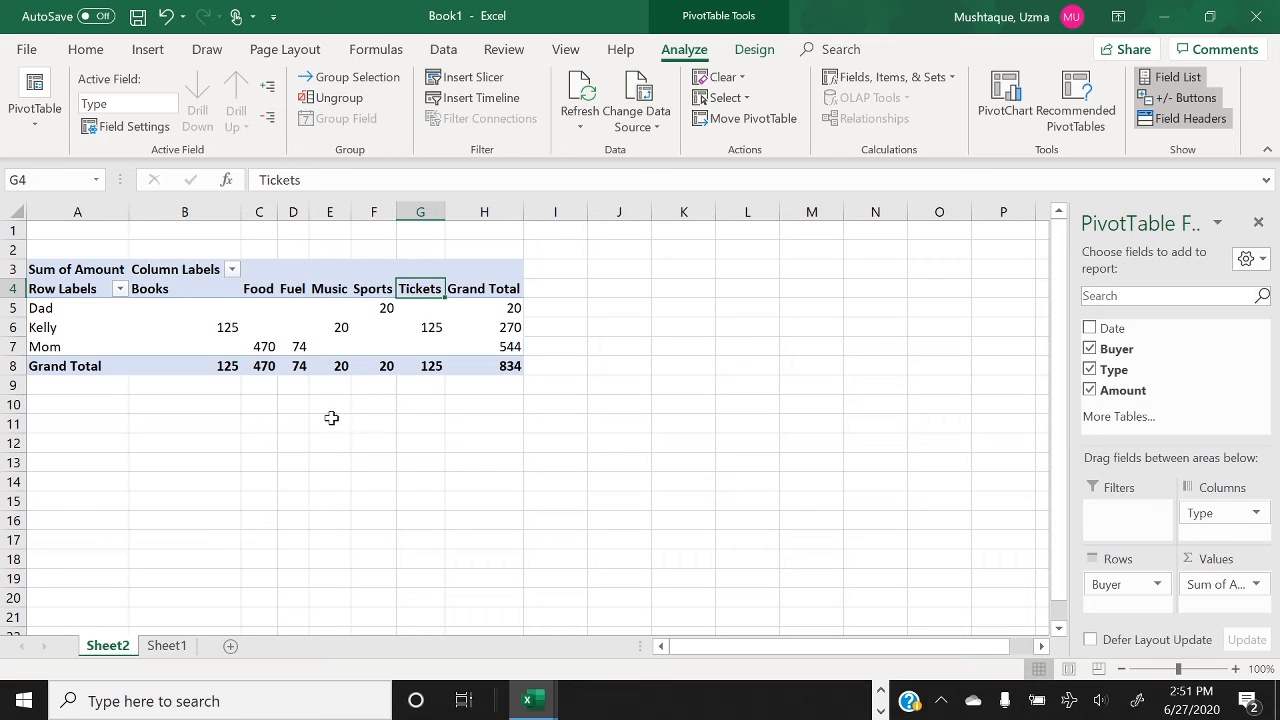
left_click(504, 310)
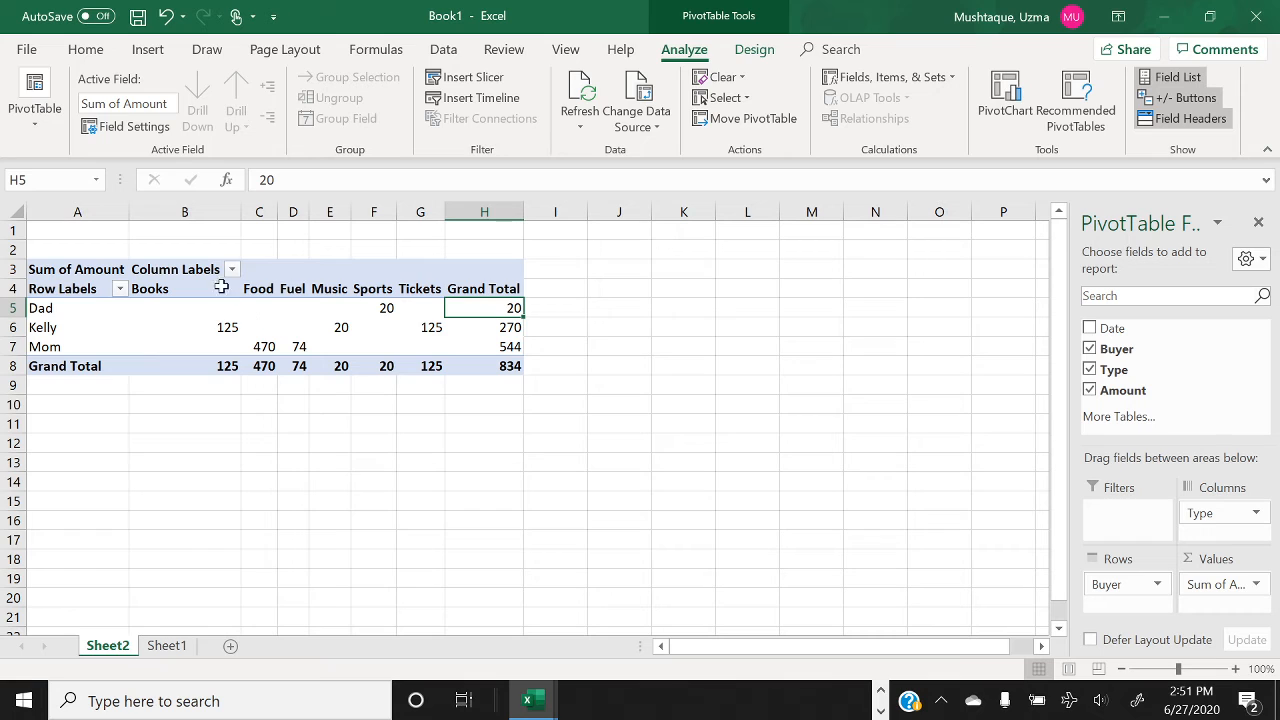
left_click(368, 314)
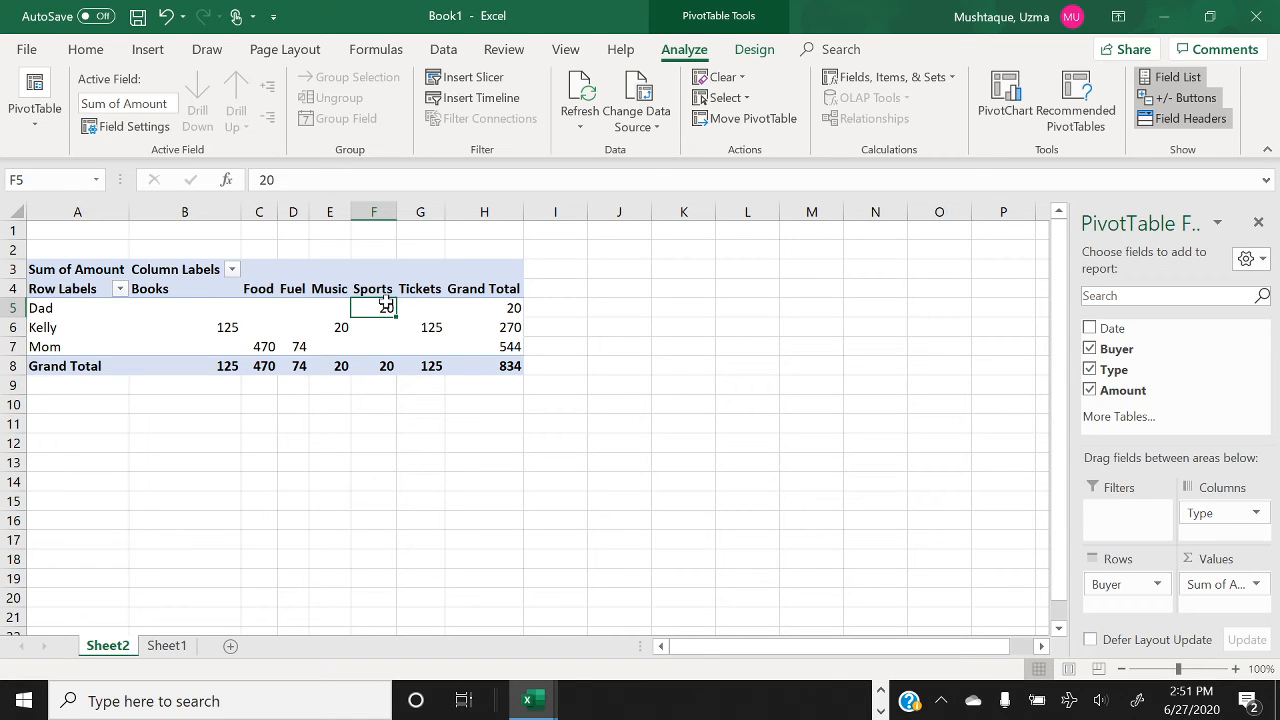
mouse_move(386, 302)
left_click(330, 327)
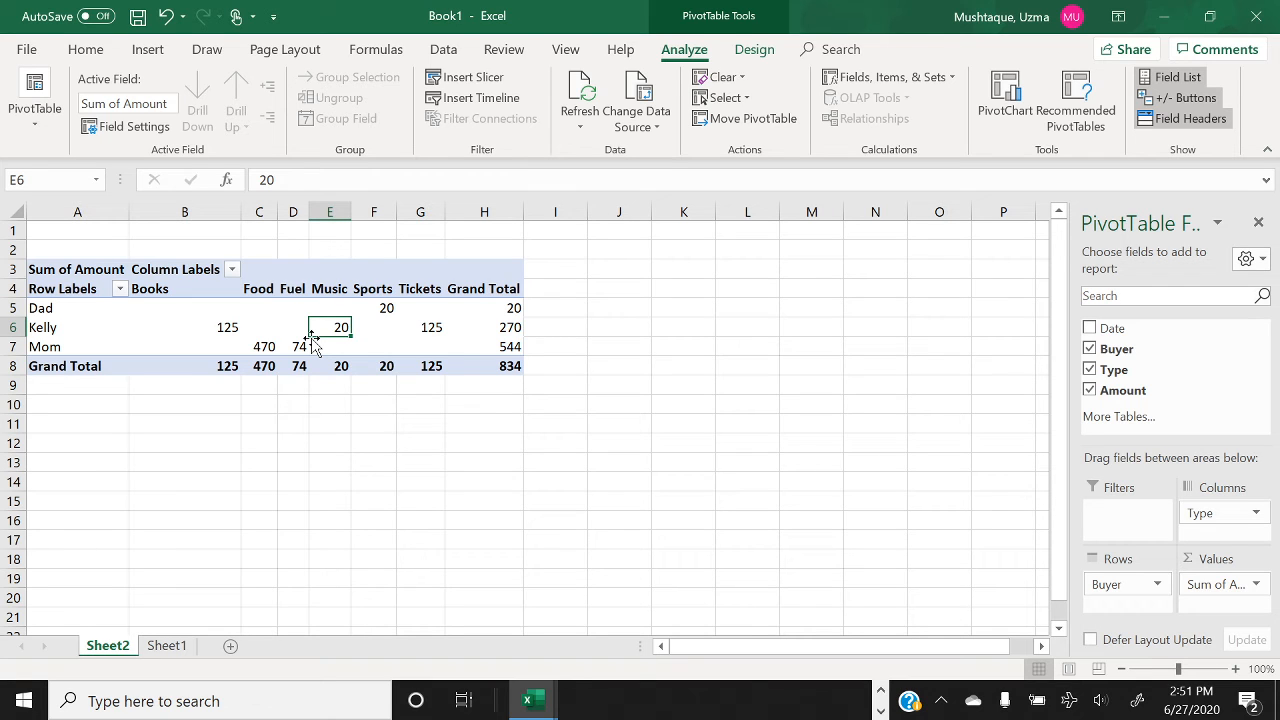
left_click(186, 329)
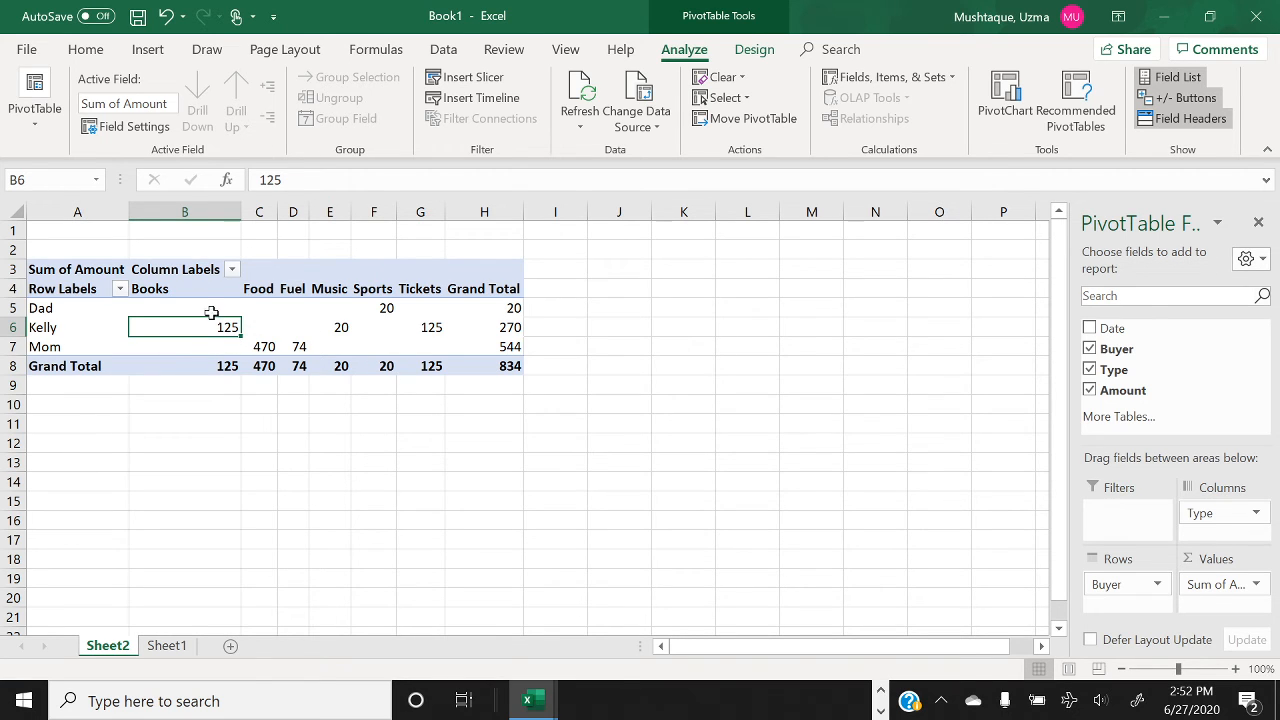
left_click(262, 347)
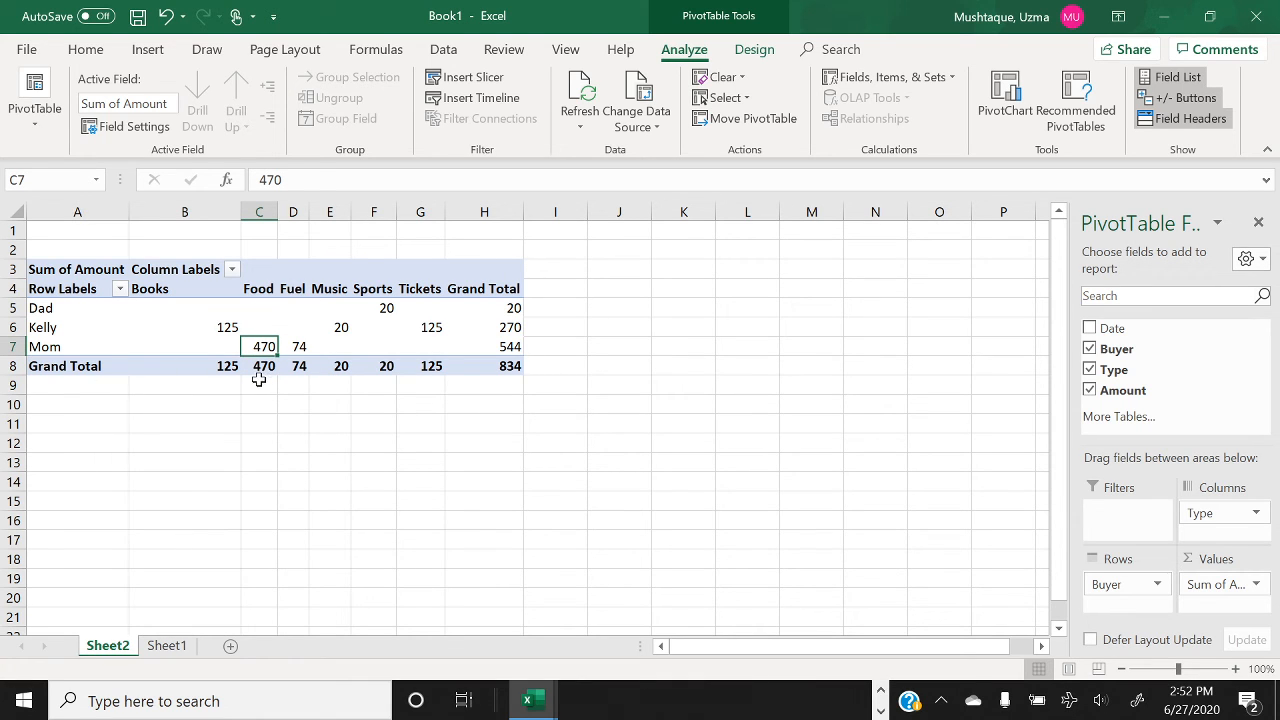
left_click(469, 291)
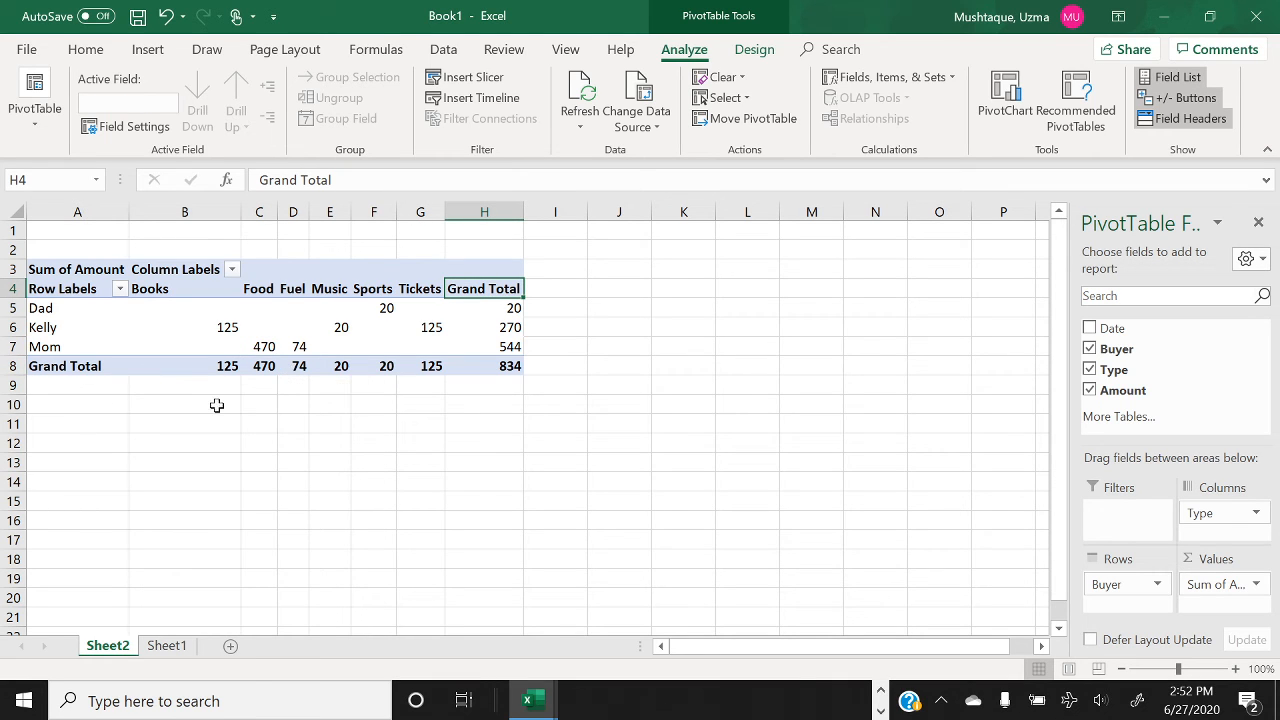
Examine the PivotTable's Grand Total row and the first buyer's total, and compare them with the dated source rows on Sheet1.
left_click(195, 368)
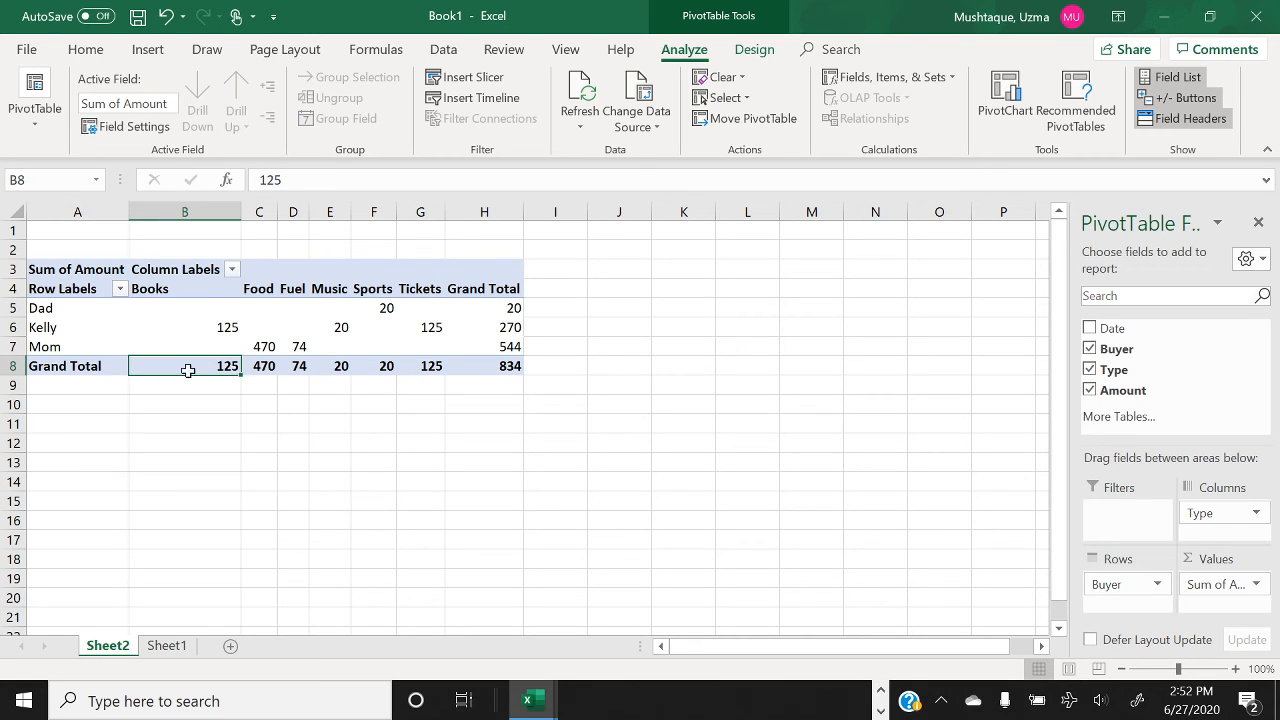
left_click(263, 368)
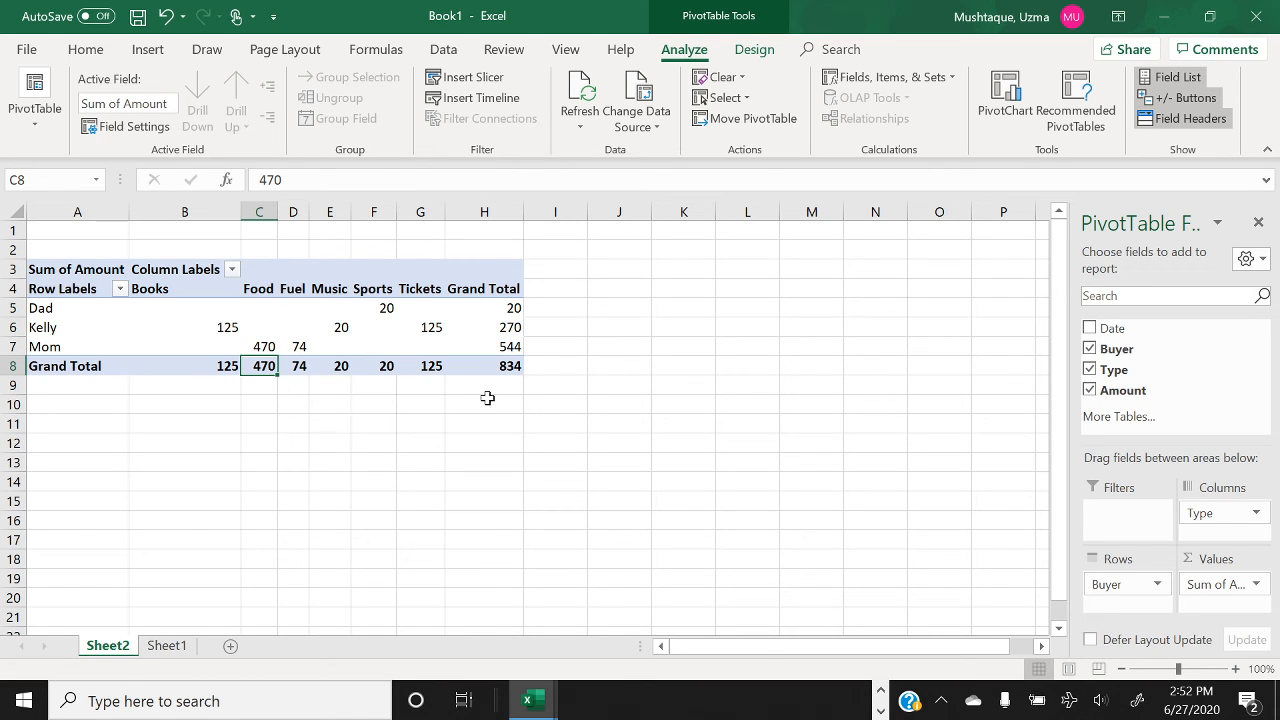
left_click(499, 306)
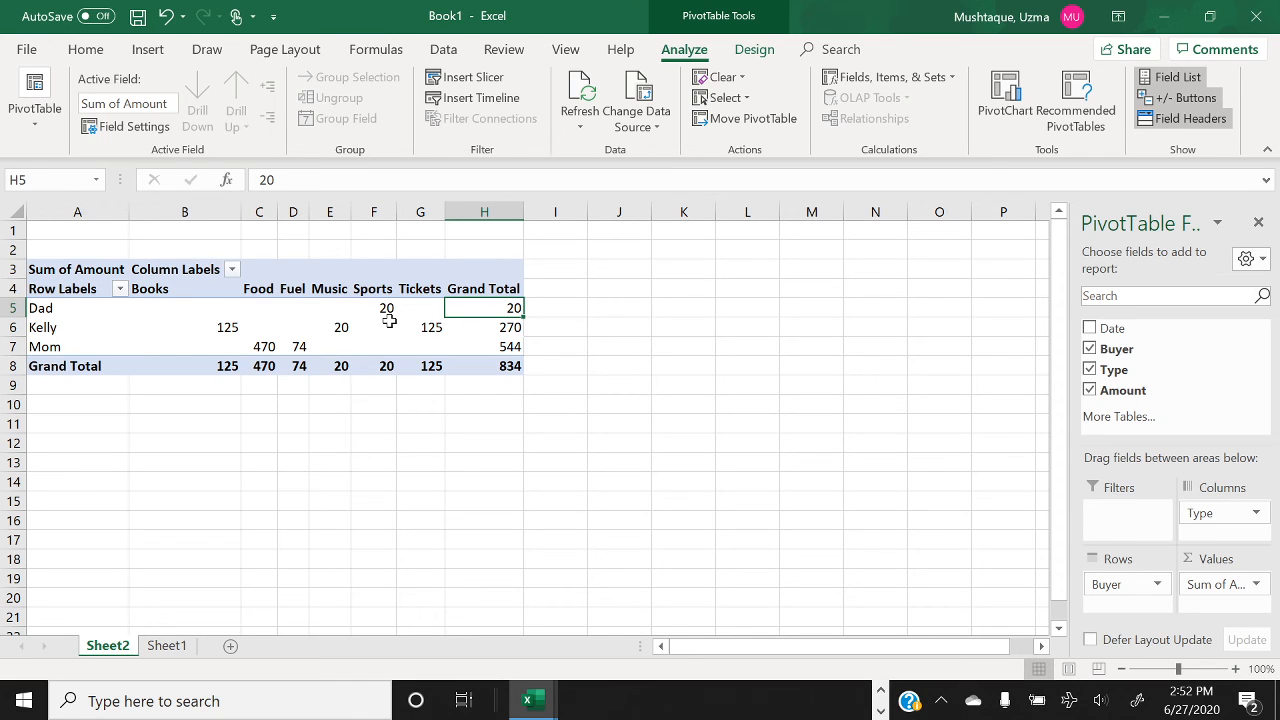
mouse_move(389, 321)
left_click(172, 648)
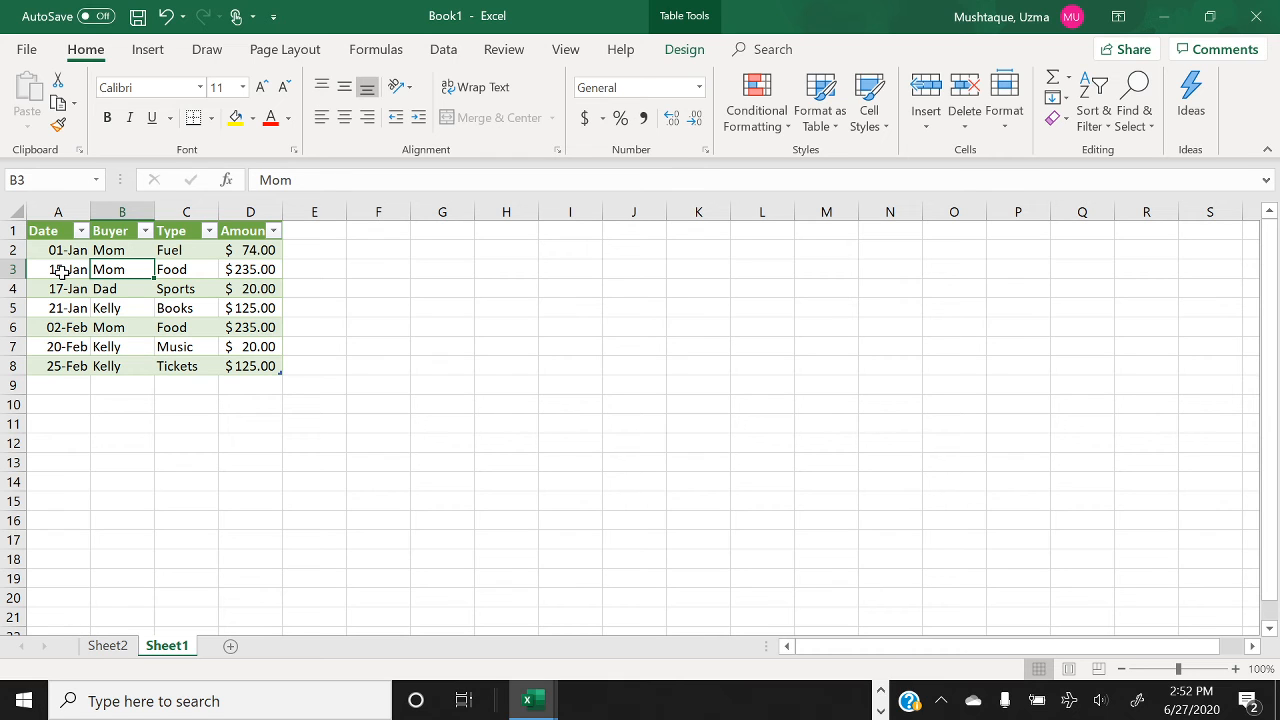
left_click(108, 646)
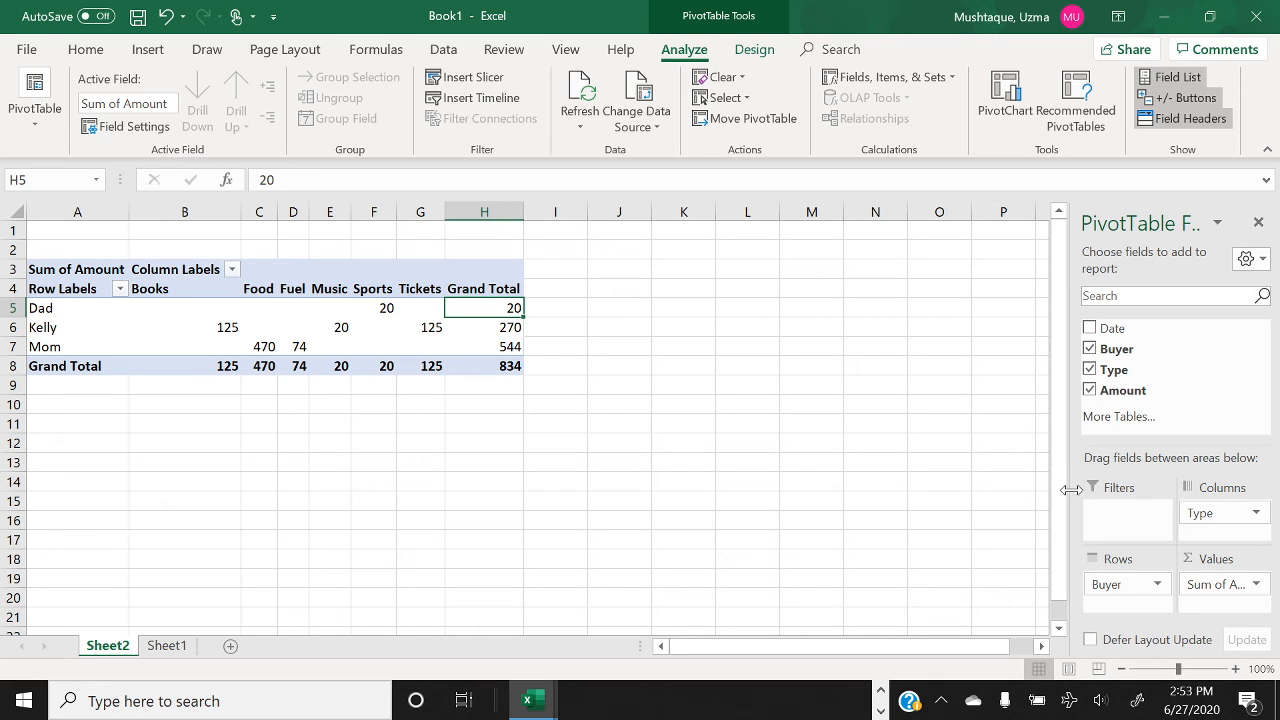
Add the Date field to the PivotTable's rows and move the resulting Months field from Rows to Filters.
left_click(1090, 330)
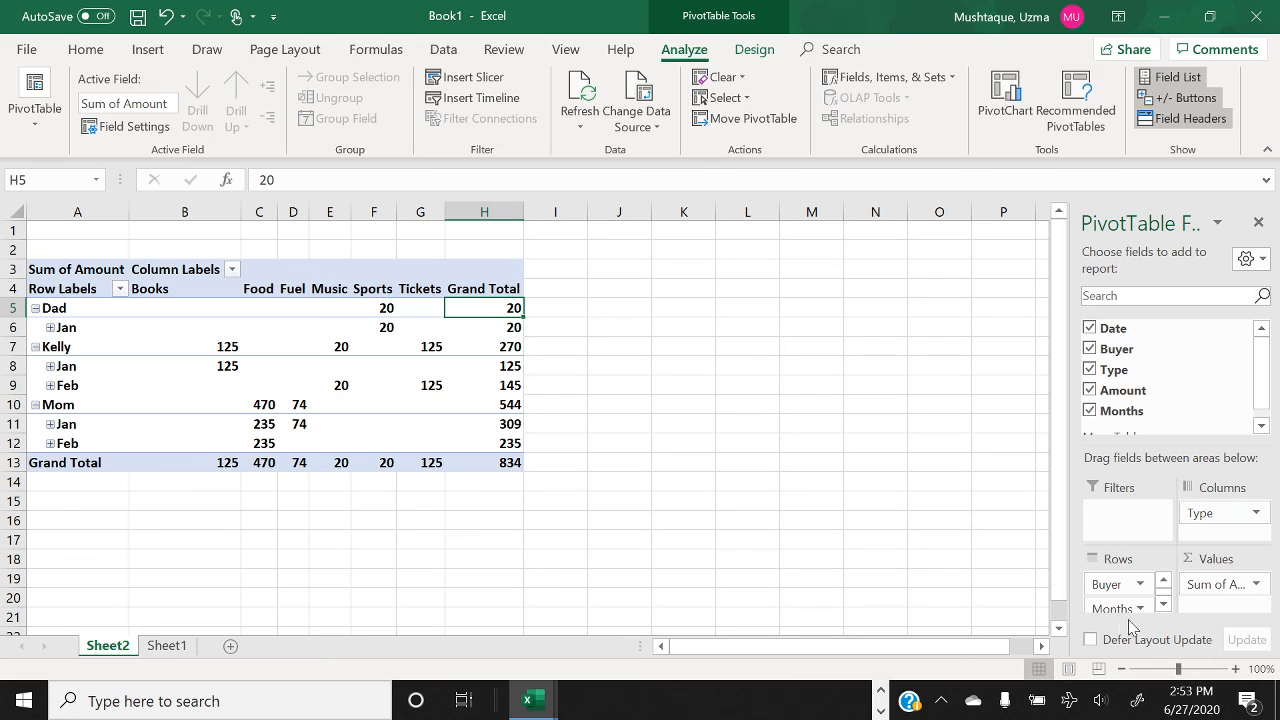
left_click(1164, 607)
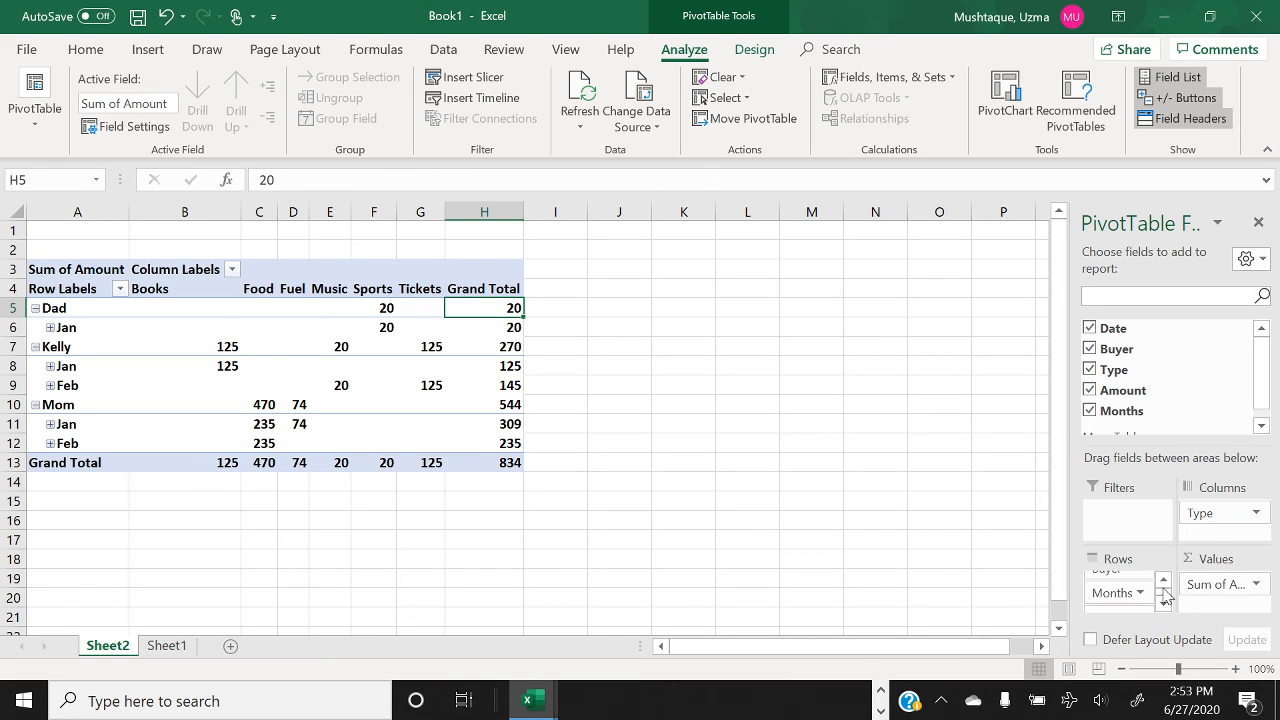
left_click(1163, 580)
left_click(1163, 607)
left_click_drag(1123, 589, 1118, 523)
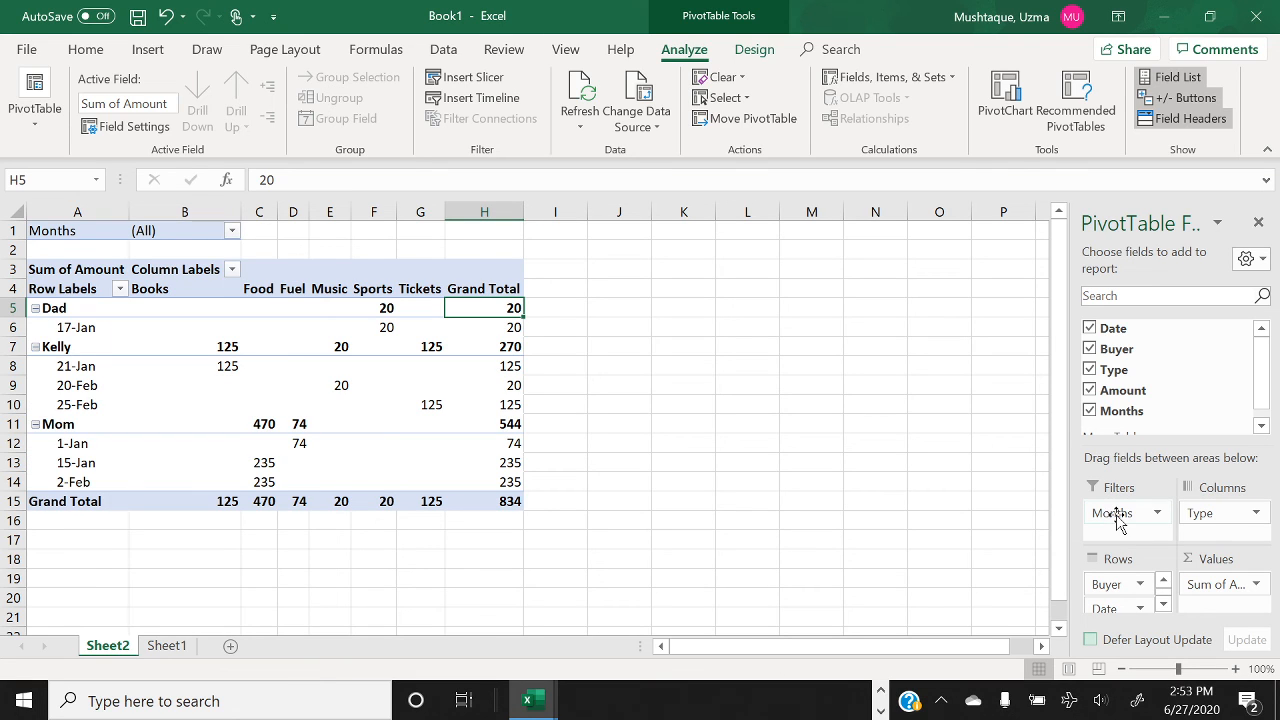
Review the month choices in the PivotTable's Months filter, including multiple-item selection, and leave the filter without applying changes.
left_click(231, 232)
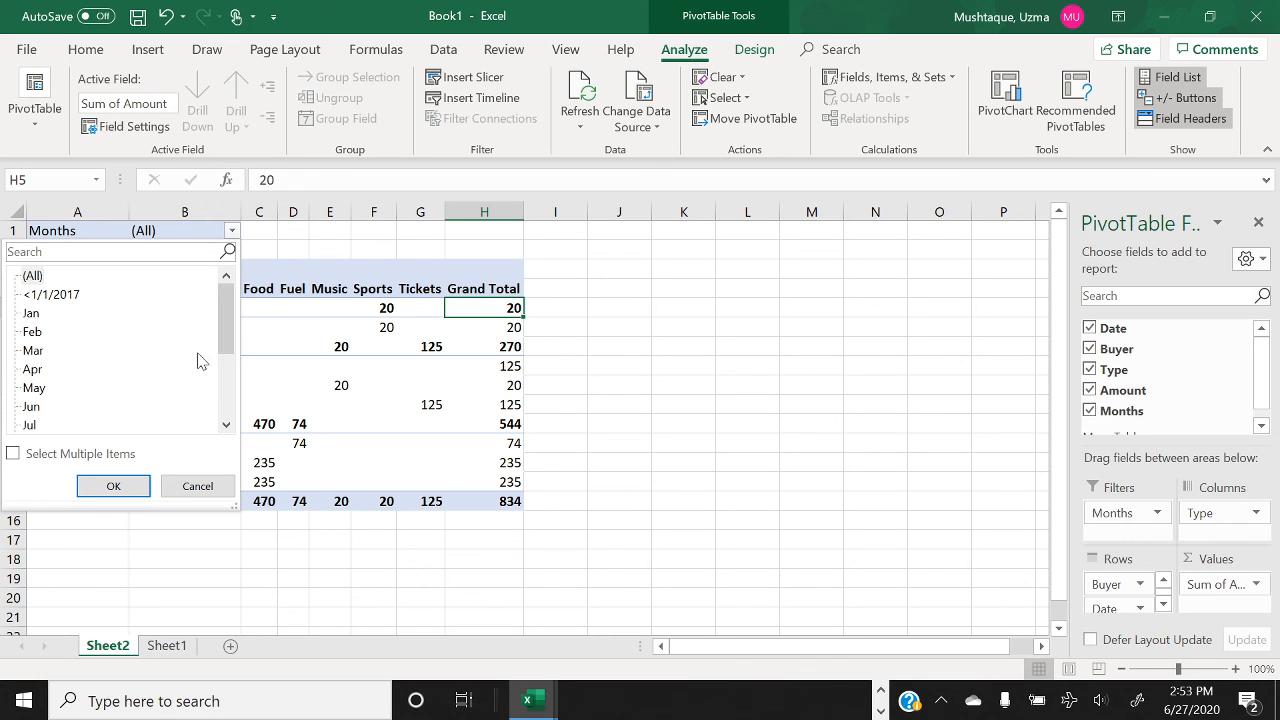
mouse_move(231, 331)
left_mouse_down()
mouse_move(222, 410)
mouse_move(222, 285)
mouse_move(225, 320)
left_mouse_up()
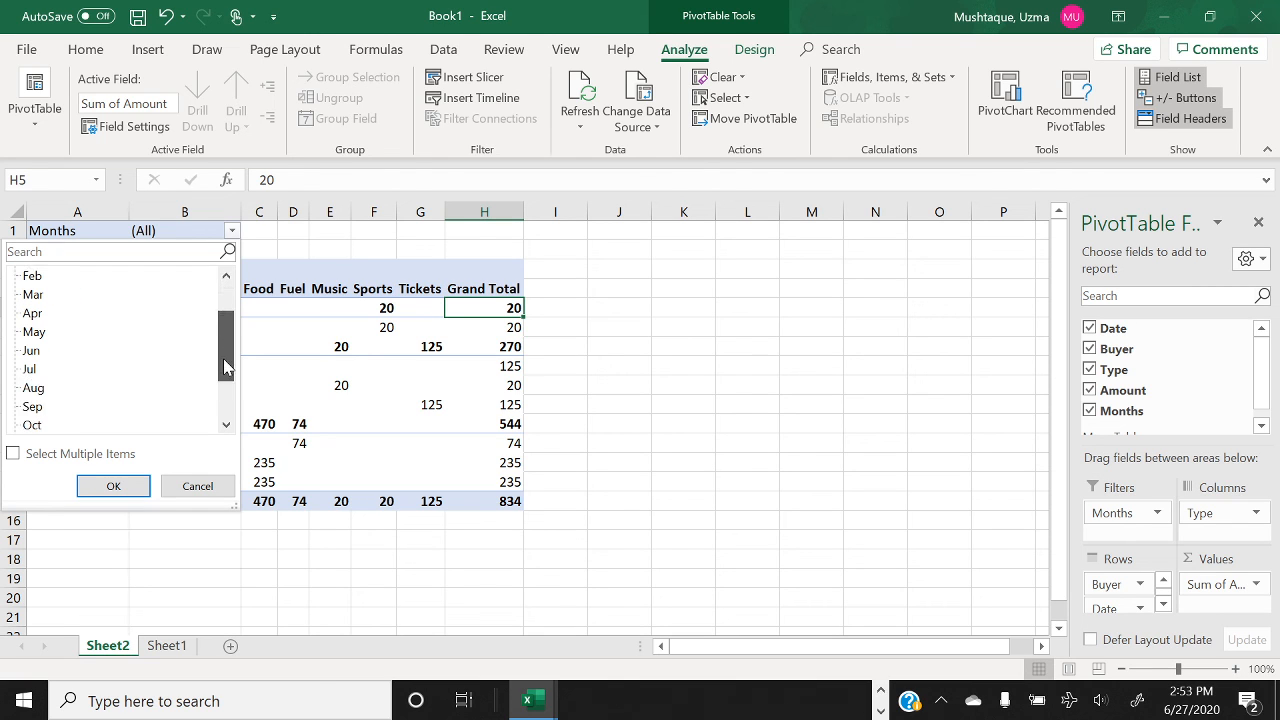
left_click(16, 456)
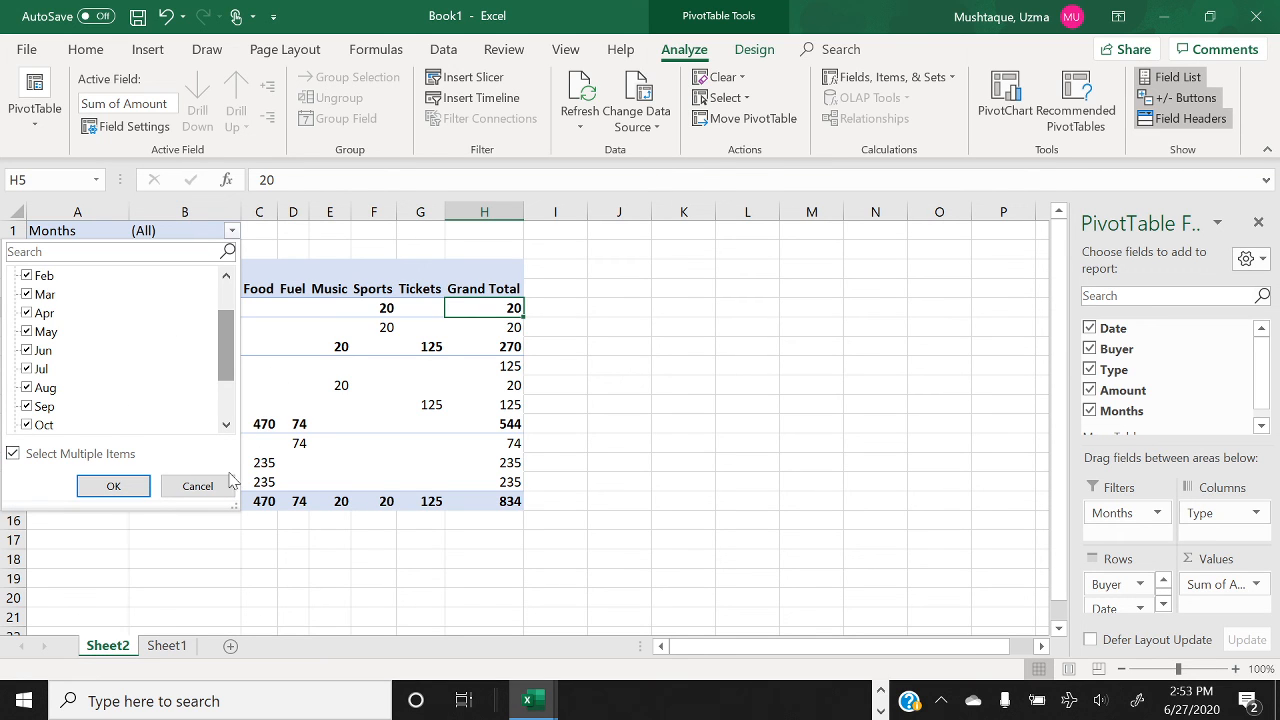
left_click(197, 486)
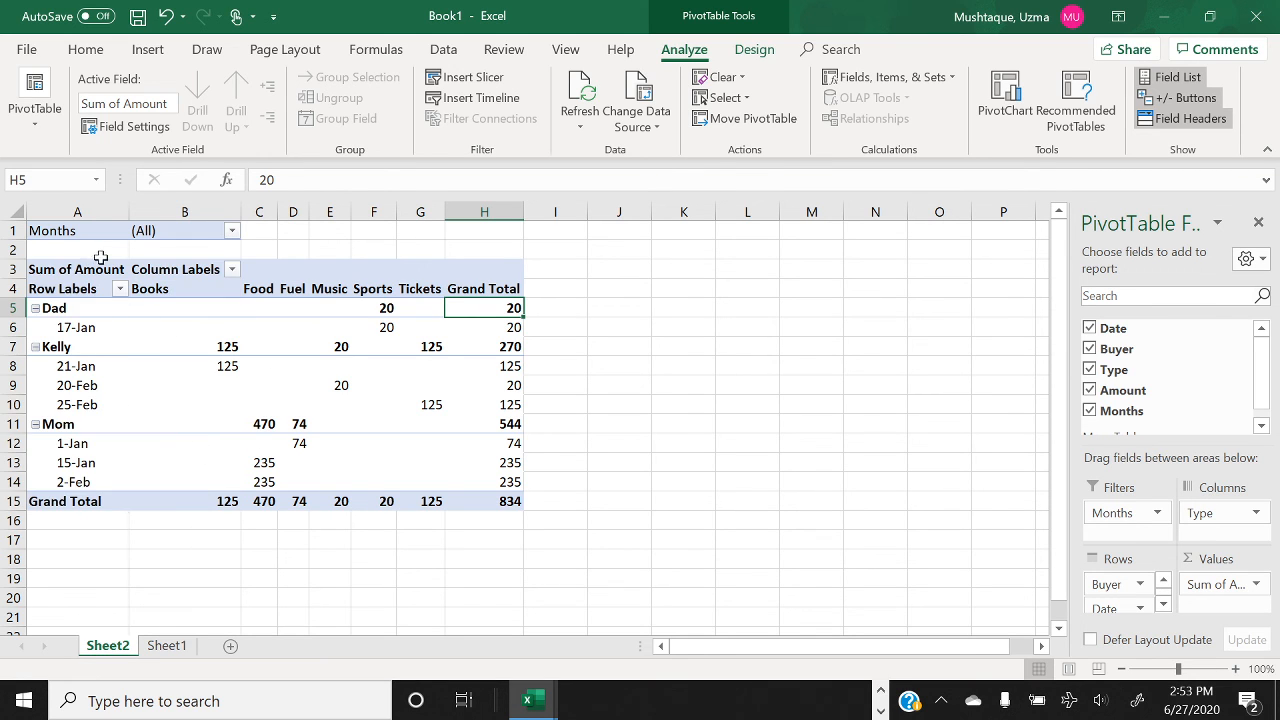
Remove the Months field from the PivotTable's filters and the Date field from its rows.
mouse_move(357, 331)
mouse_move(181, 302)
mouse_move(1262, 379)
left_mouse_down()
mouse_move(1264, 396)
mouse_move(1264, 380)
left_mouse_up()
left_click_drag(1120, 514, 1148, 414)
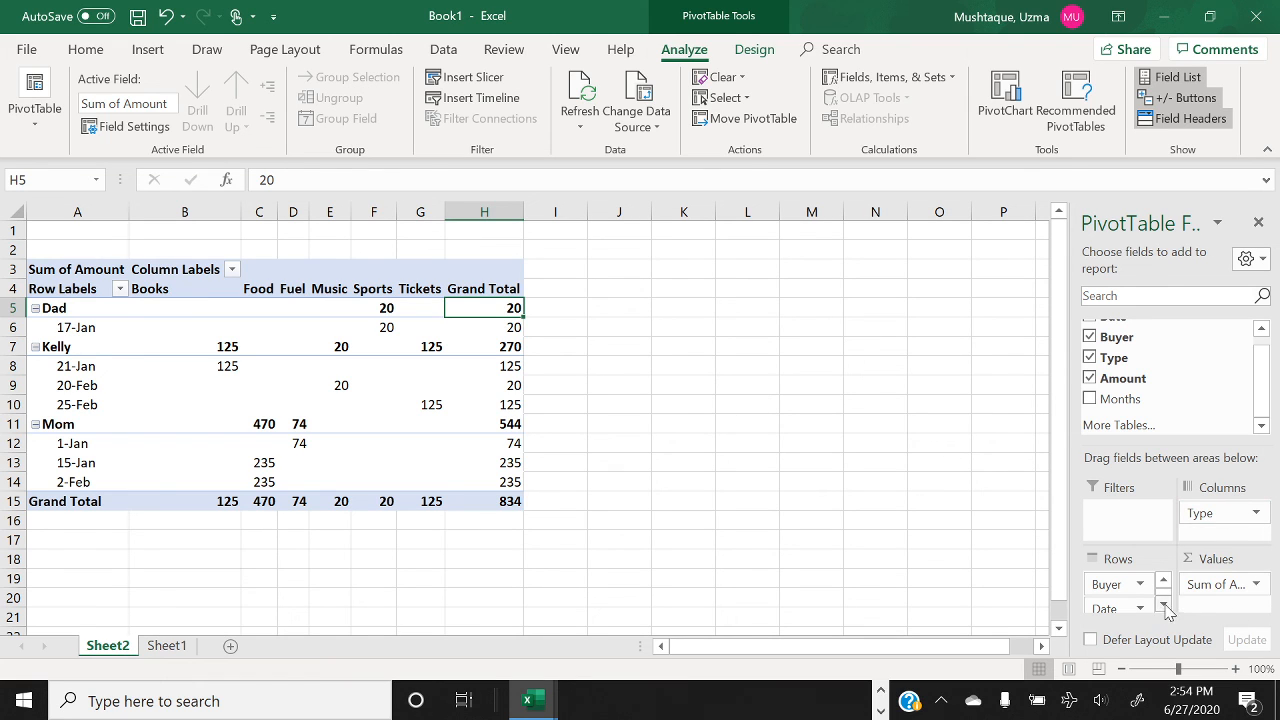
left_click_drag(1108, 606, 1113, 398)
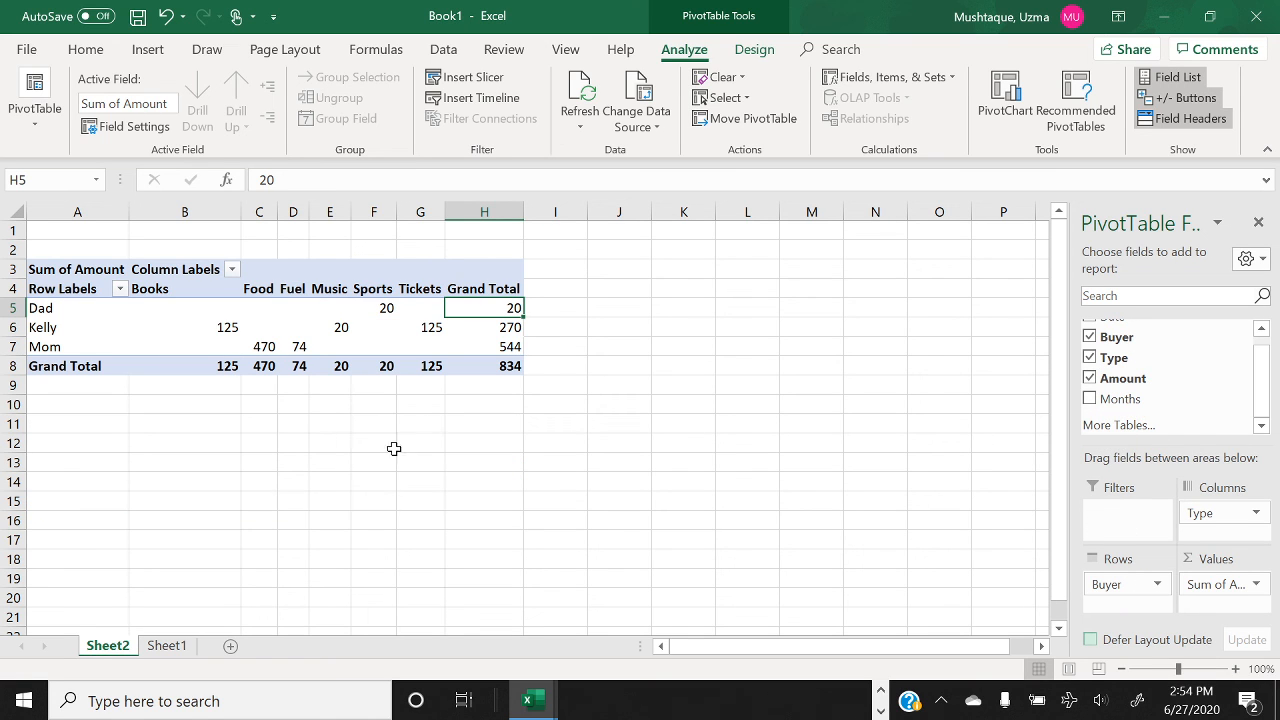